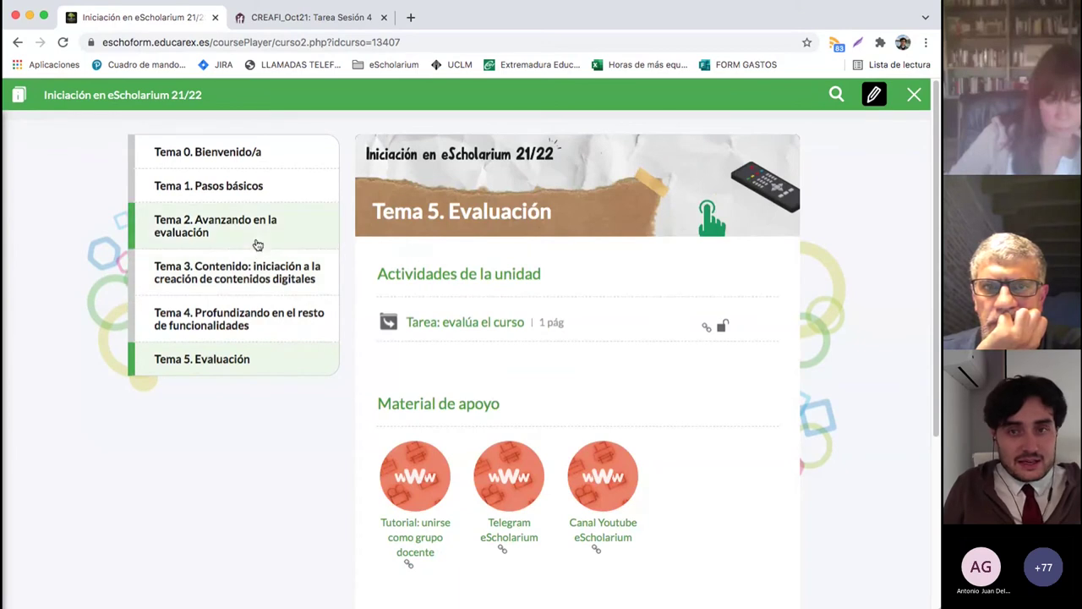
# Close the Iniciación en eScholarium 21/22 course and return to the book library
pyautogui.click(916, 95)
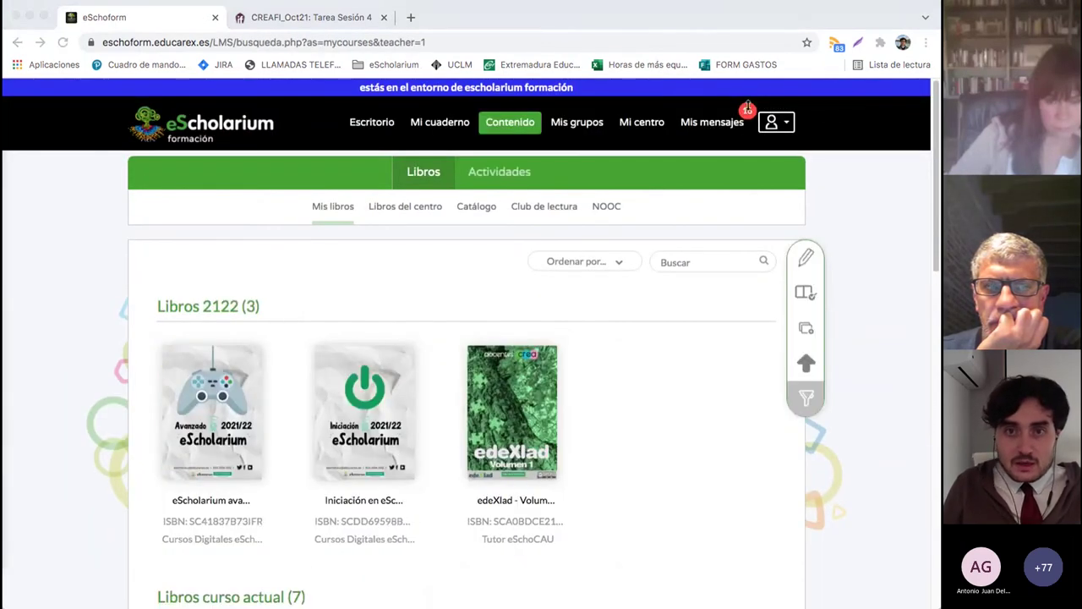
pyautogui.click(783, 17)
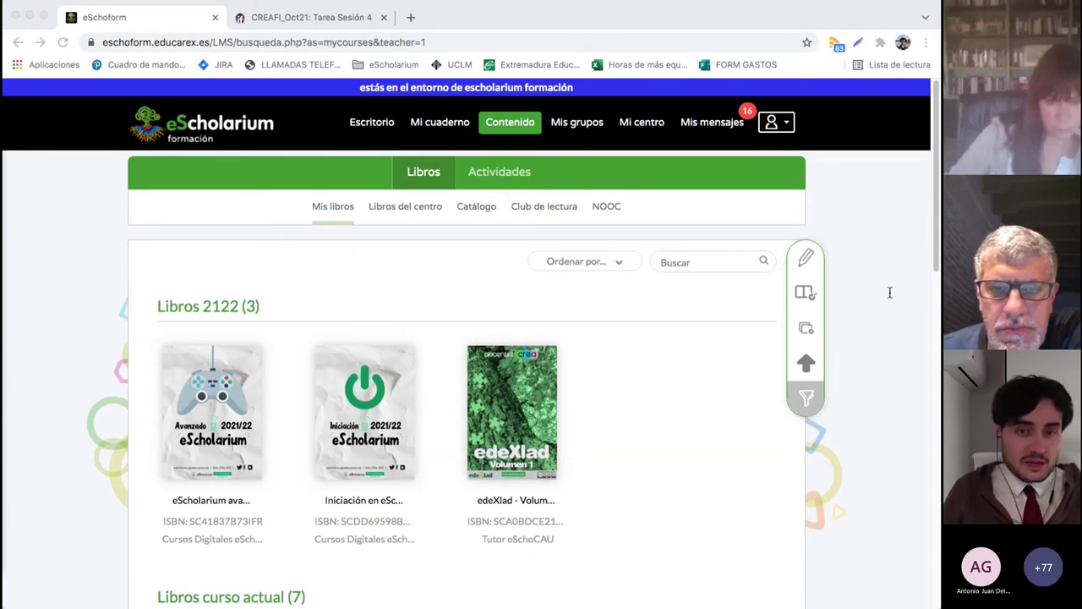
pyautogui.click(670, 326)
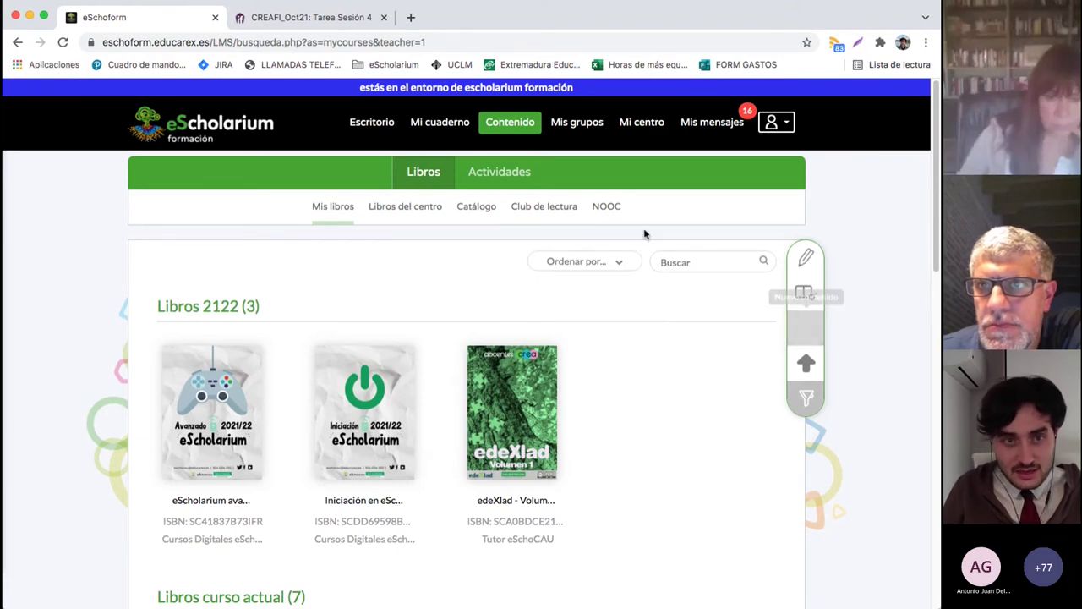
# Look at the new-content forms for Libro and Secuencia ABP, and close the dialog without creating anything
pyautogui.click(806, 328)
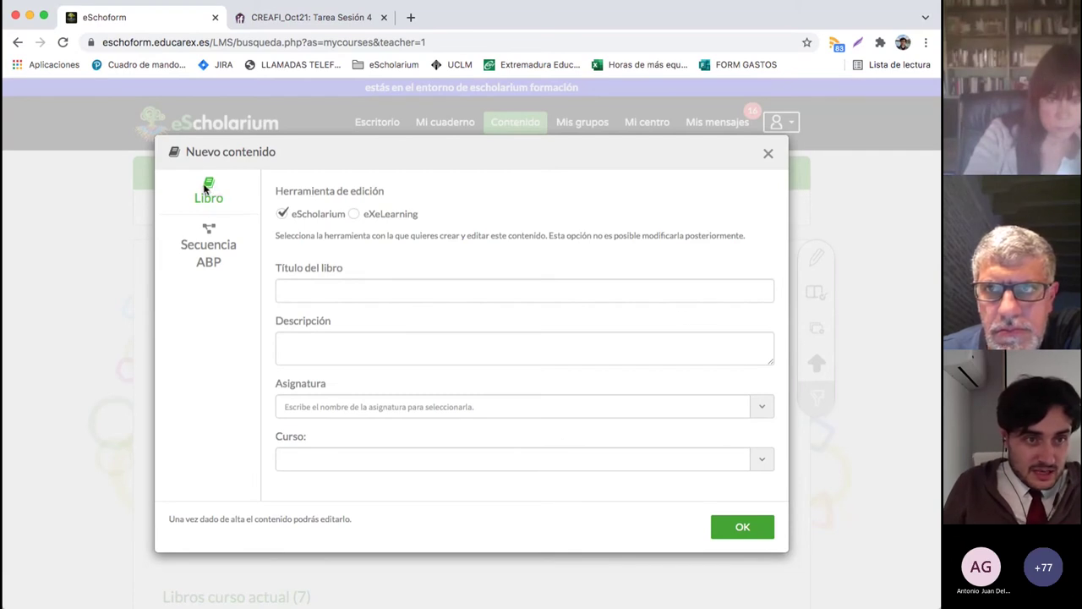
pyautogui.click(214, 237)
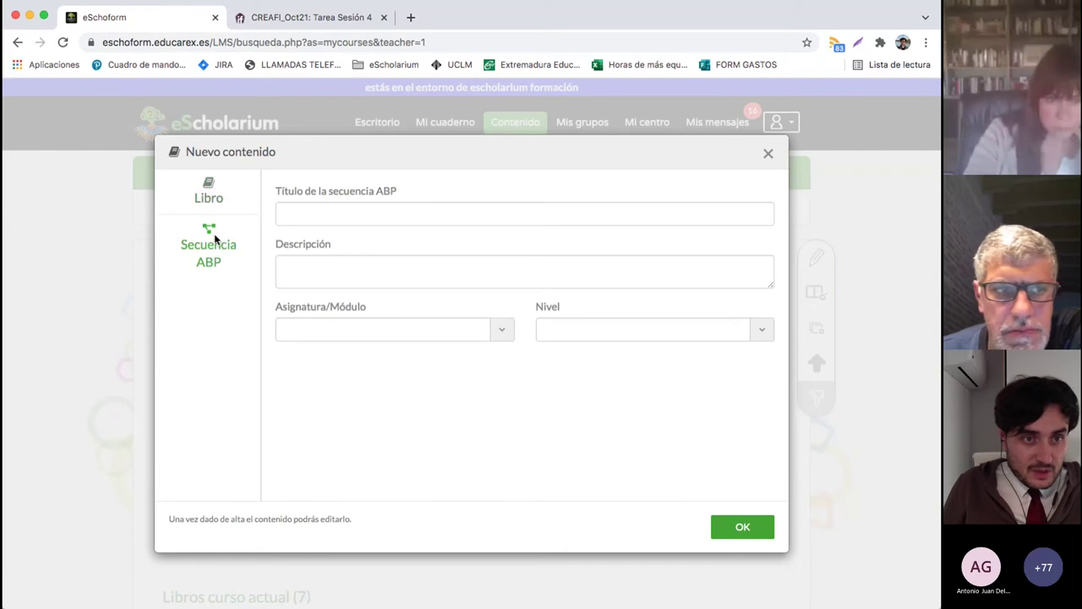
pyautogui.click(211, 207)
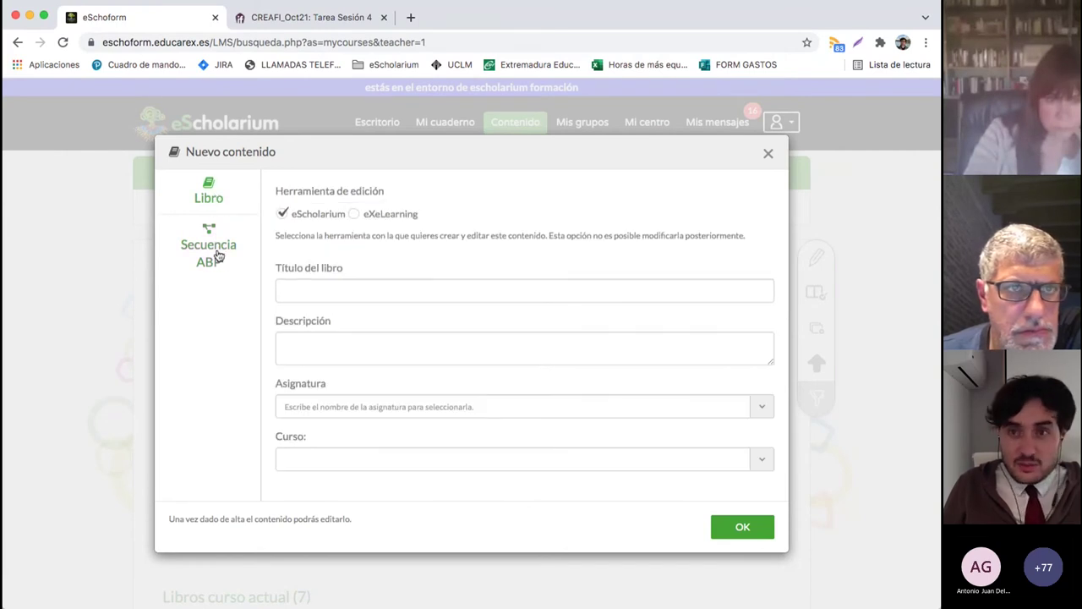
pyautogui.click(769, 156)
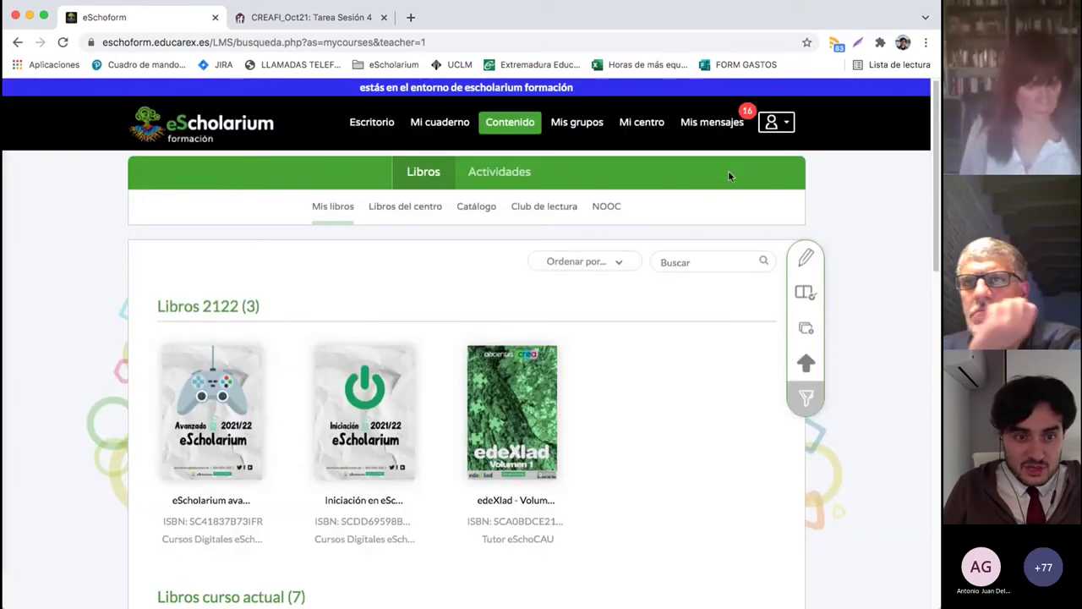
# View the topic structure of the Iniciación eScholarium 2021/22 course and return to the library
pyautogui.click(365, 395)
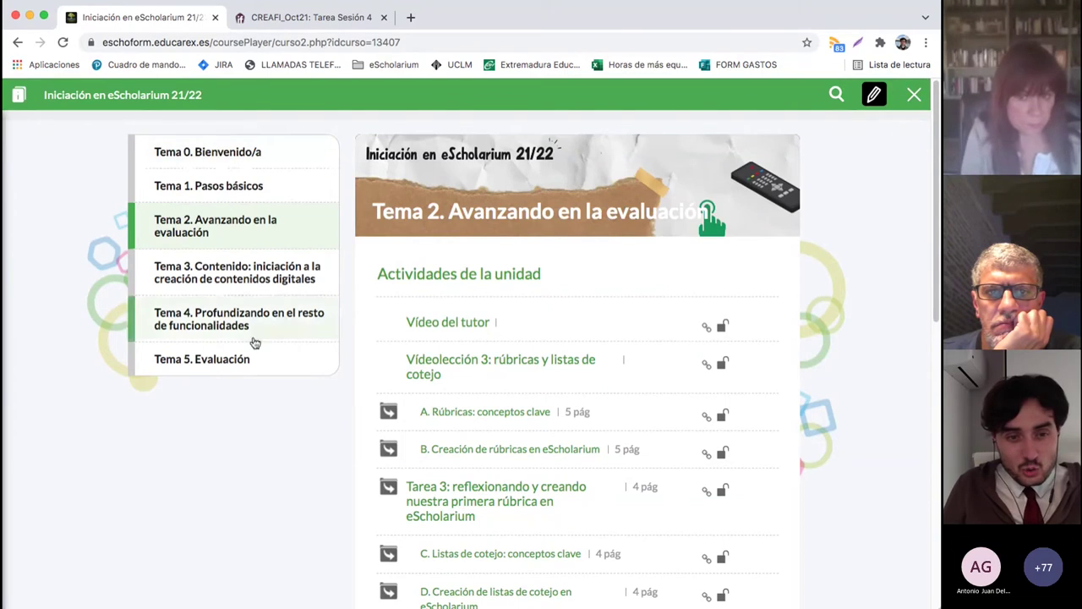
pyautogui.click(926, 94)
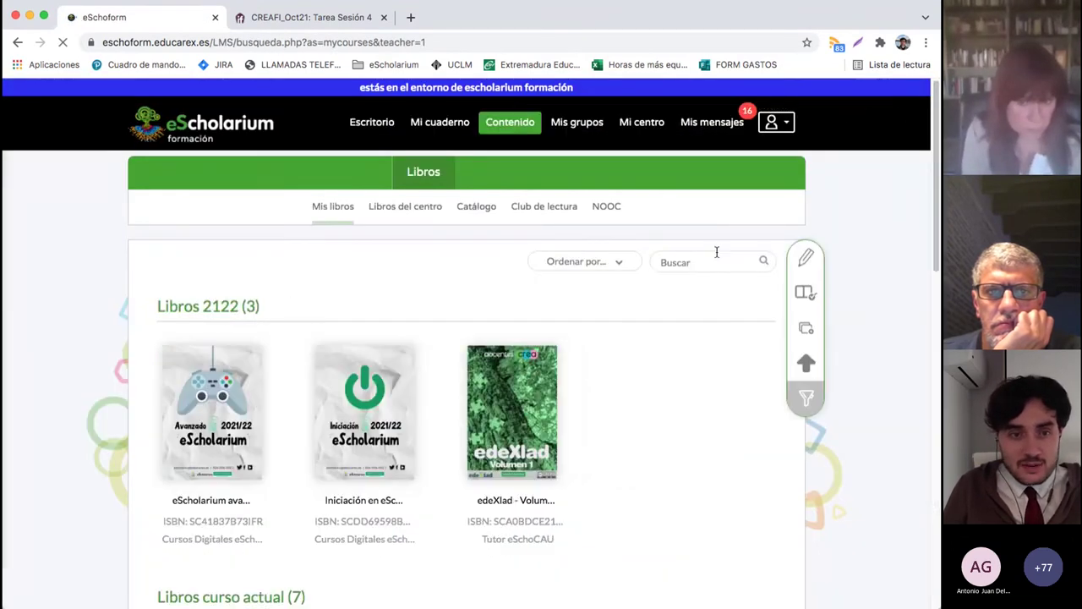
# Open edeXlad - Volumen 1 for editing and make the topic La Serrana de la Vera visible
pyautogui.click(512, 395)
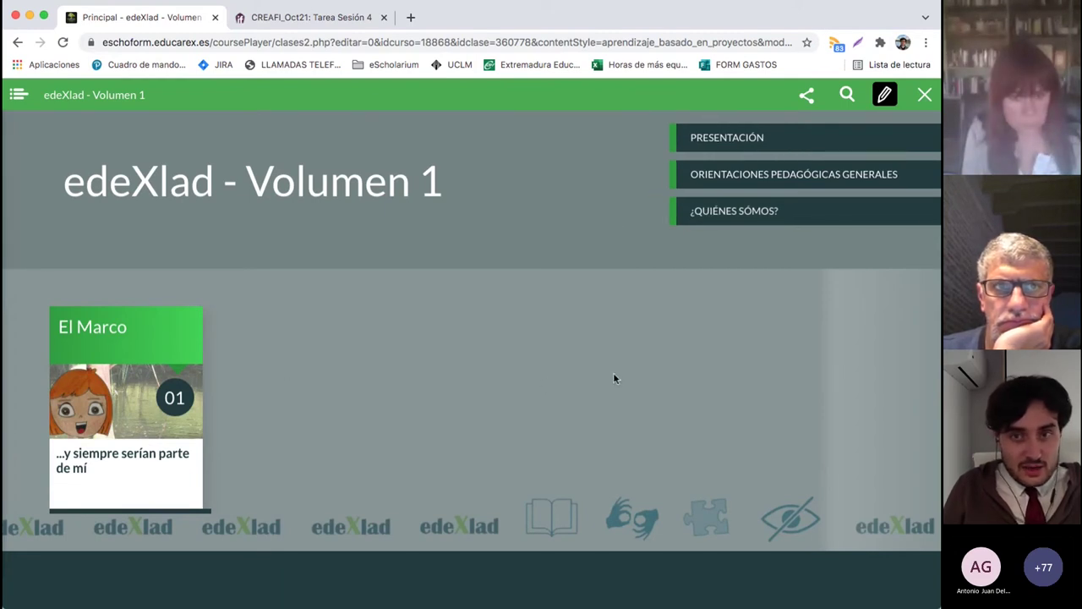
pyautogui.click(885, 95)
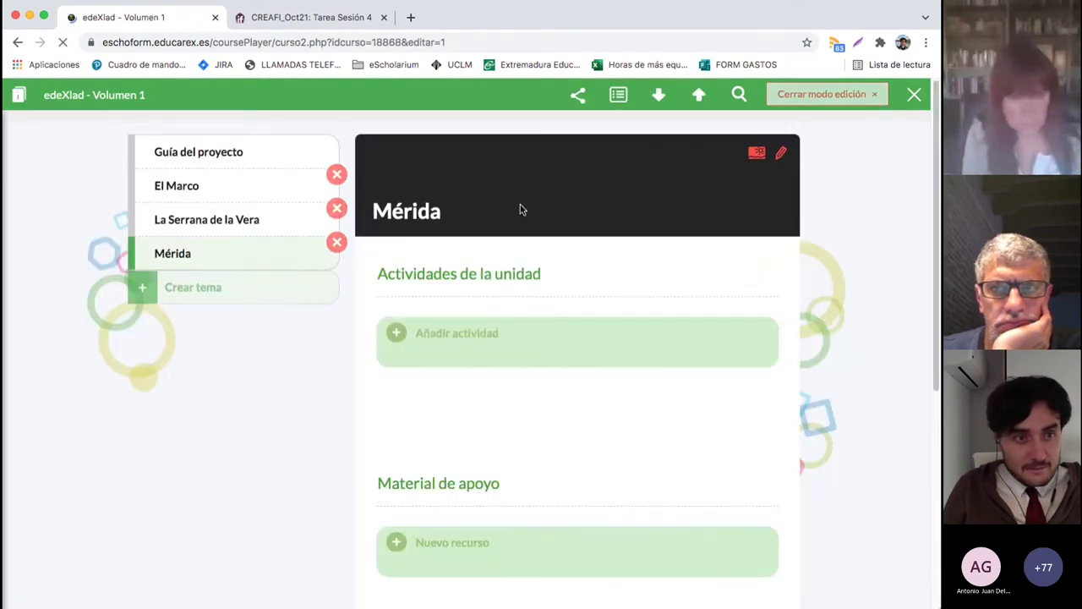
pyautogui.click(245, 221)
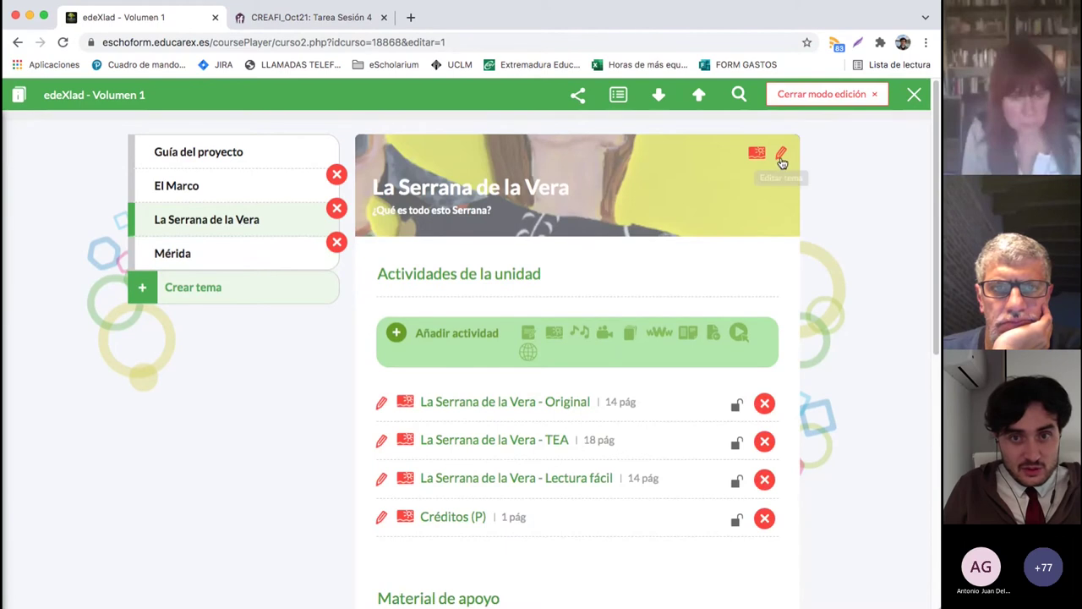
pyautogui.click(781, 154)
pyautogui.click(415, 421)
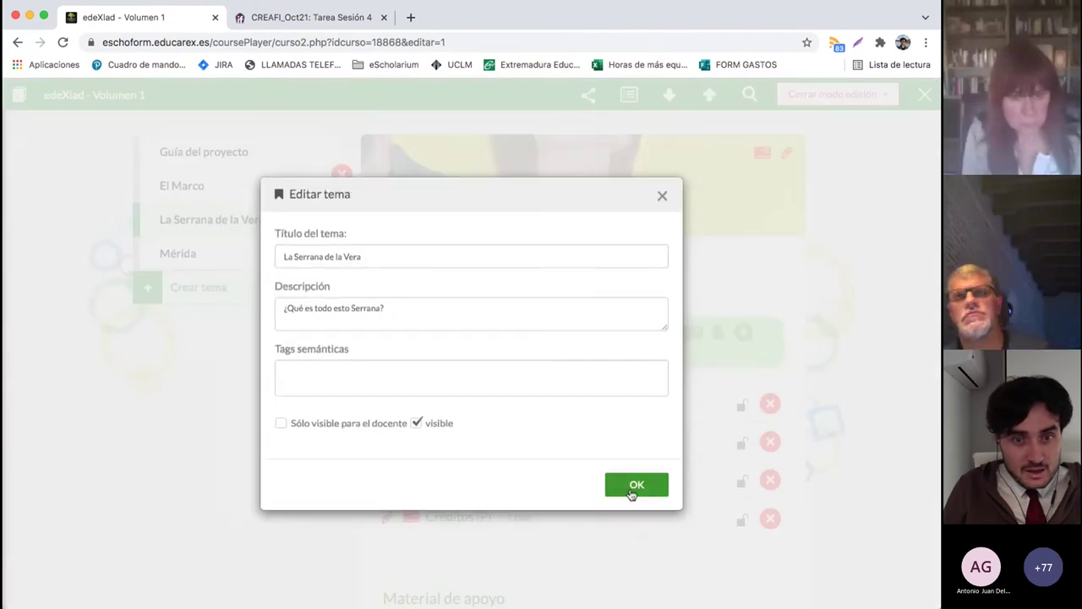
pyautogui.click(633, 483)
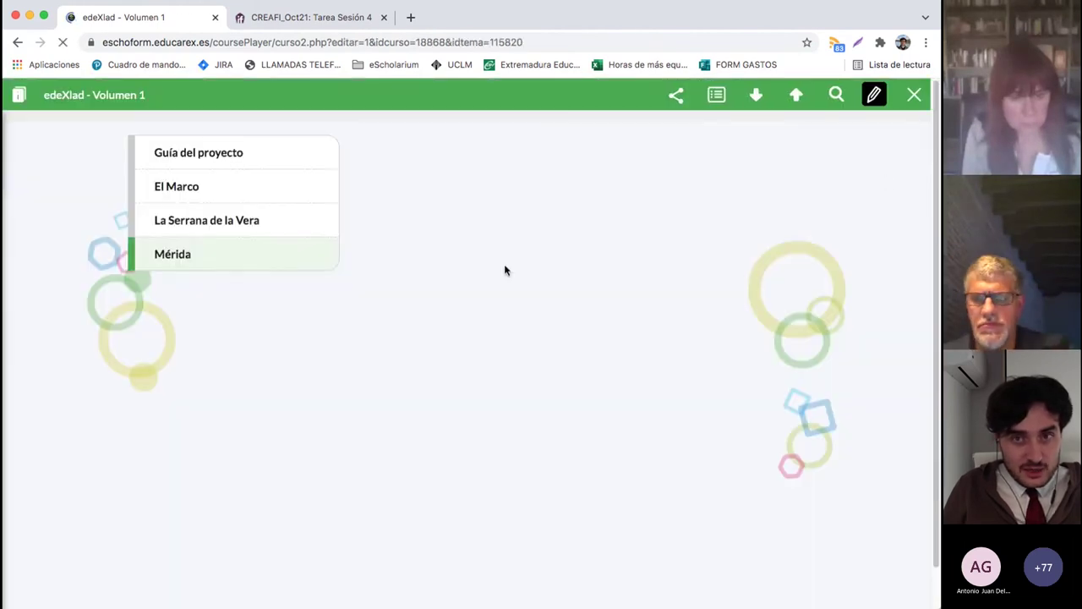
# Make the Mérida topic visible and leave the book's edit mode
pyautogui.click(230, 254)
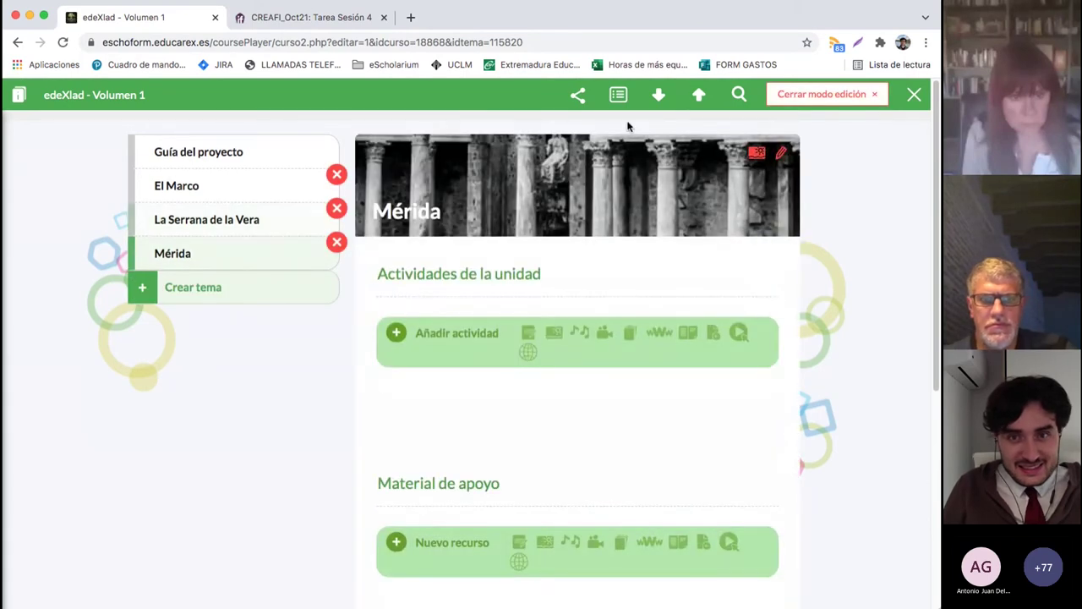
pyautogui.click(781, 153)
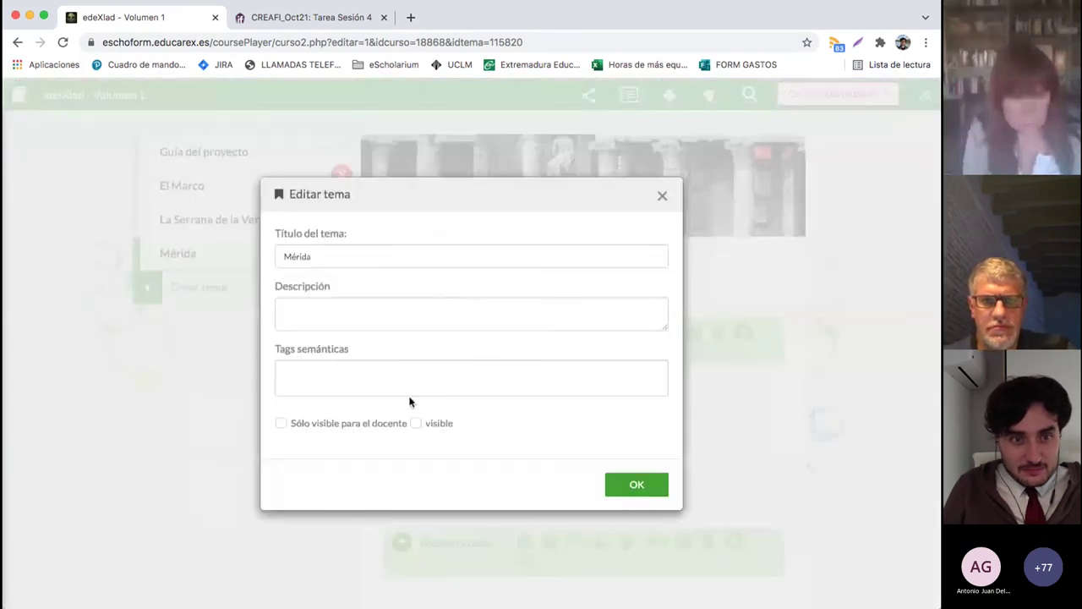
pyautogui.click(634, 487)
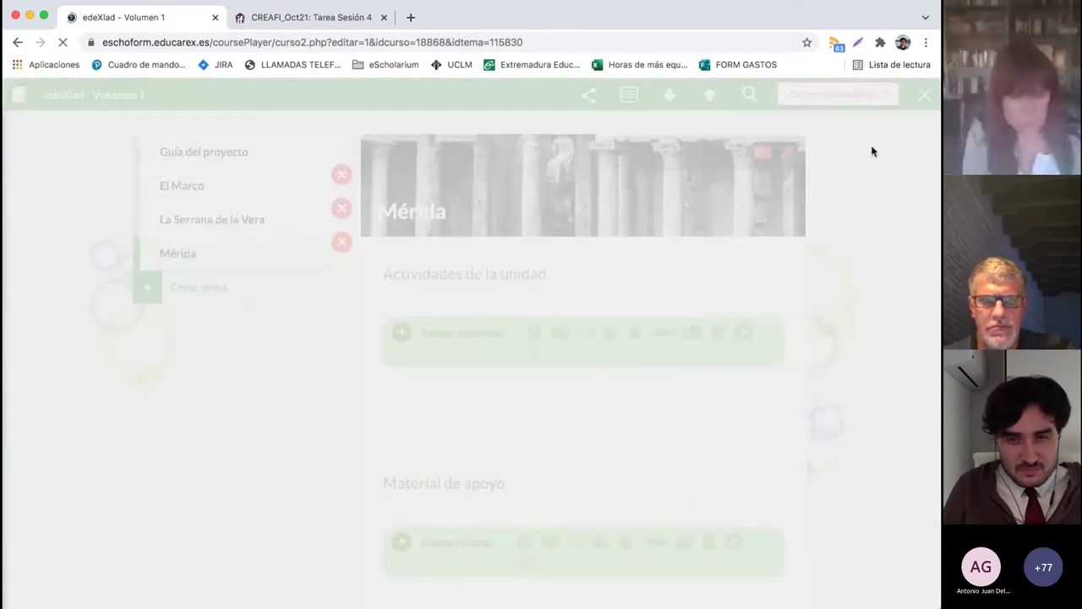
pyautogui.click(862, 97)
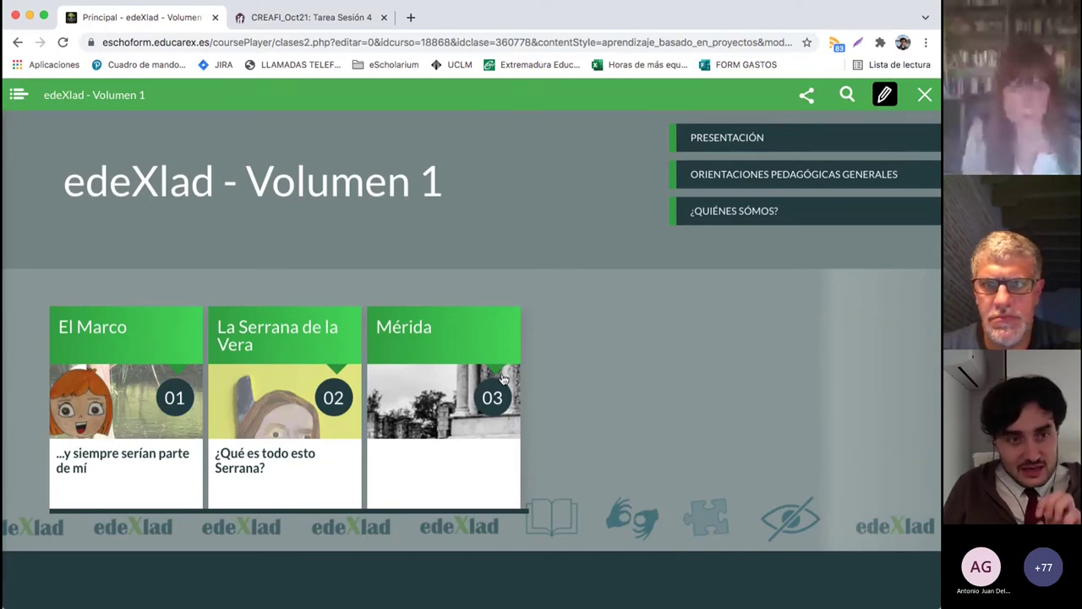
# View the El Marco unit and the cover page of edeXlad - Volumen 1, ending in the library
pyautogui.click(98, 360)
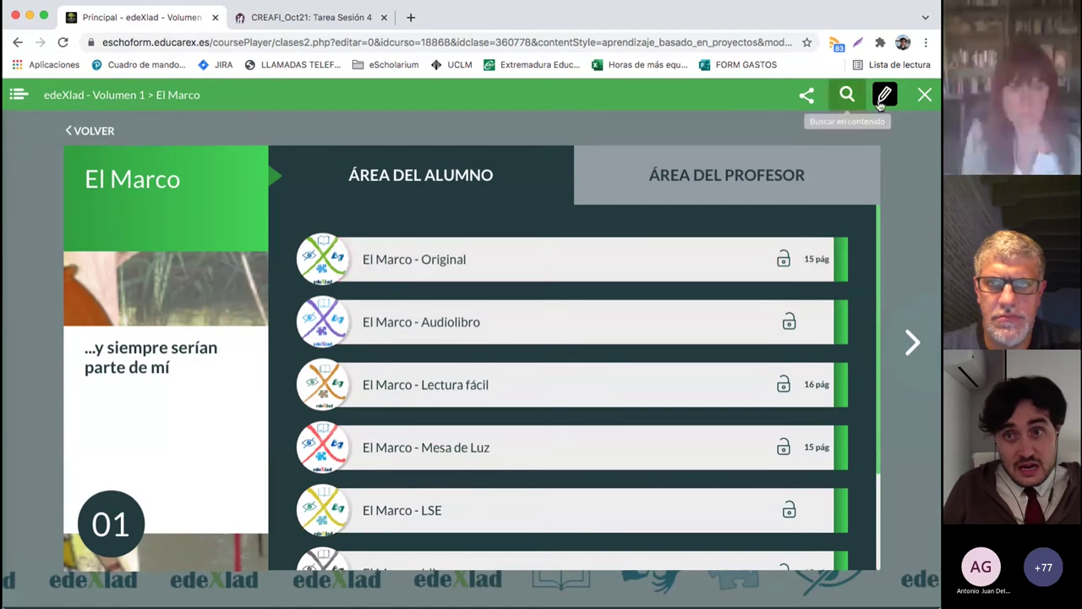
pyautogui.click(924, 95)
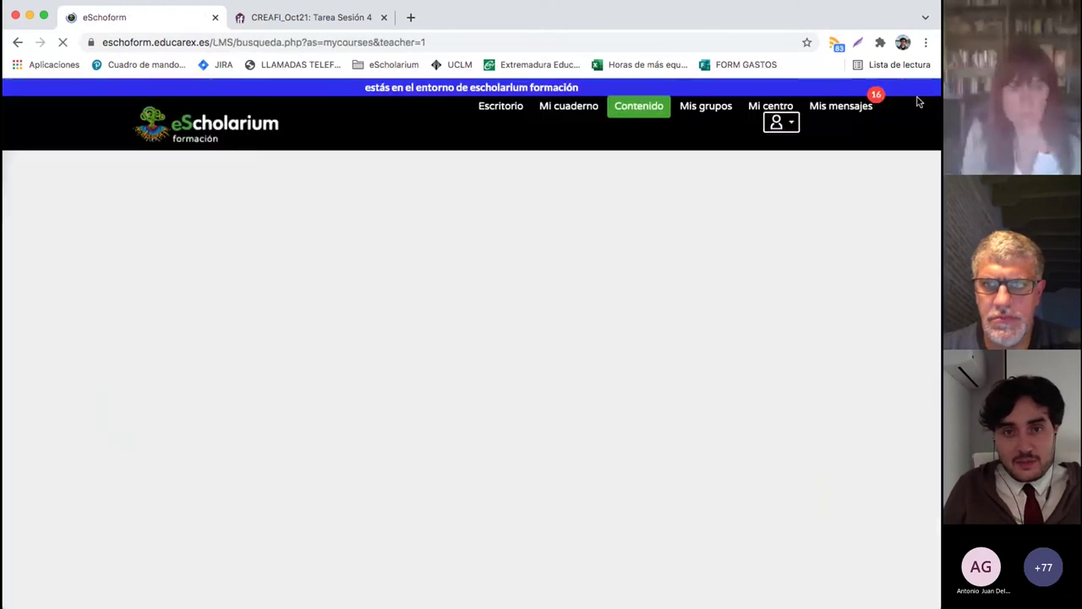
pyautogui.click(513, 400)
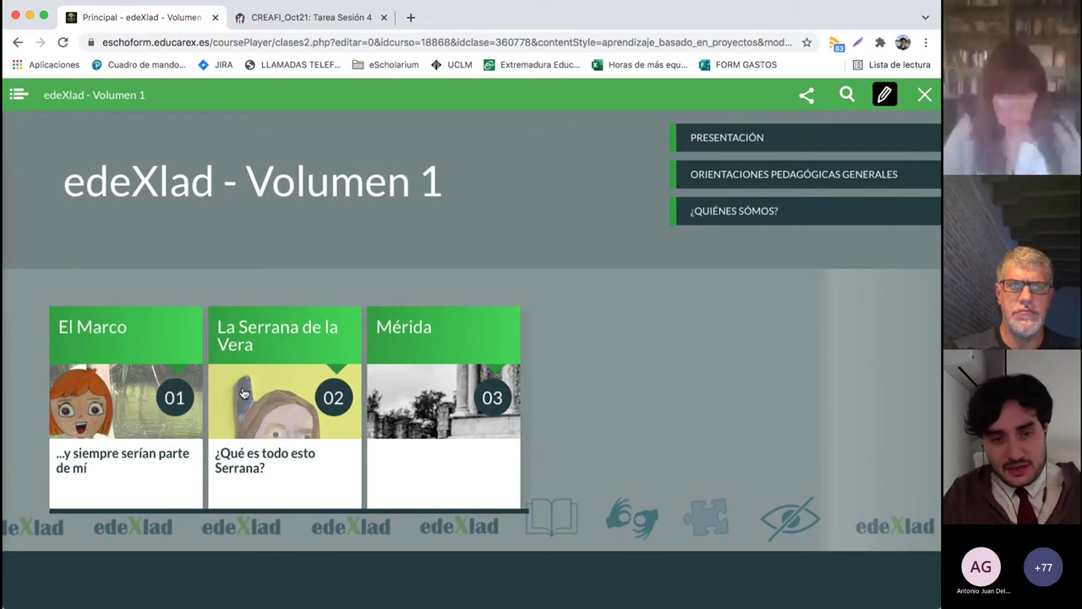
pyautogui.click(924, 98)
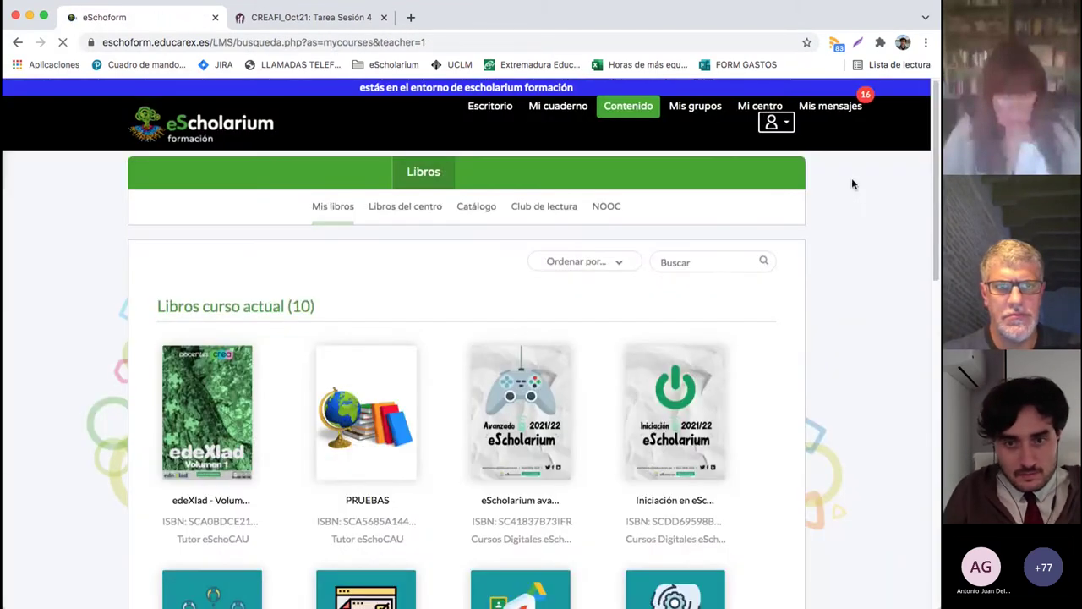
# Start a new Libro content and choose eScholarium as its editing tool after checking the eXeLearning option
pyautogui.click(808, 329)
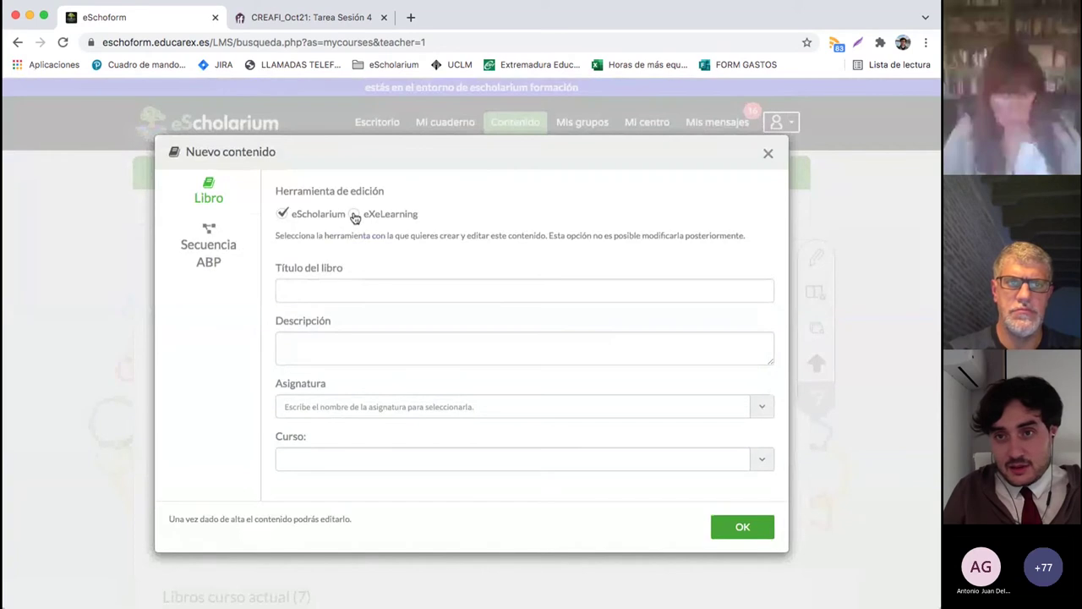
pyautogui.click(356, 216)
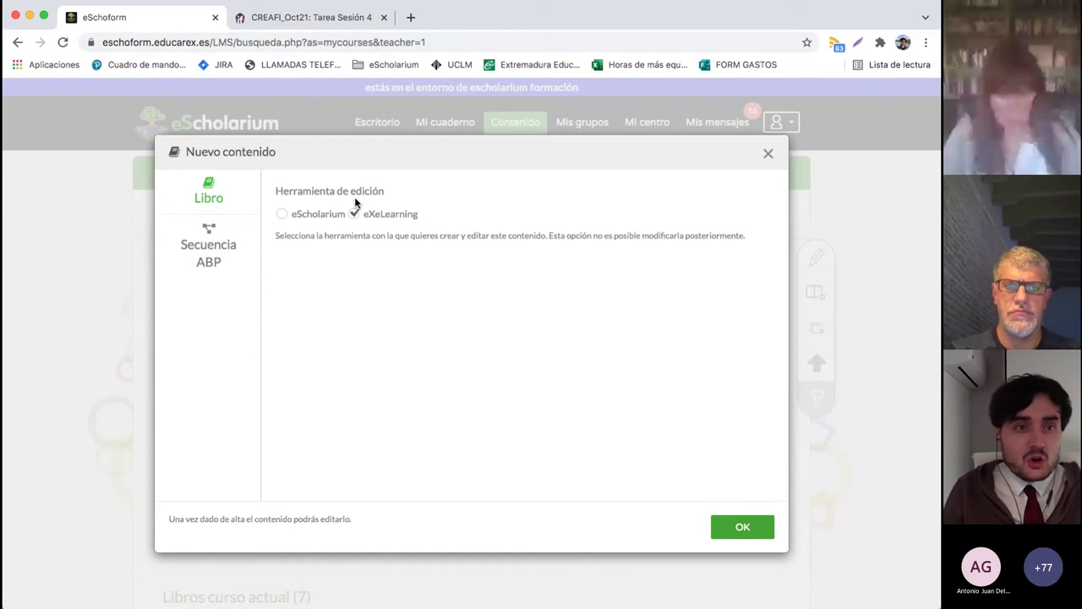
pyautogui.click(306, 218)
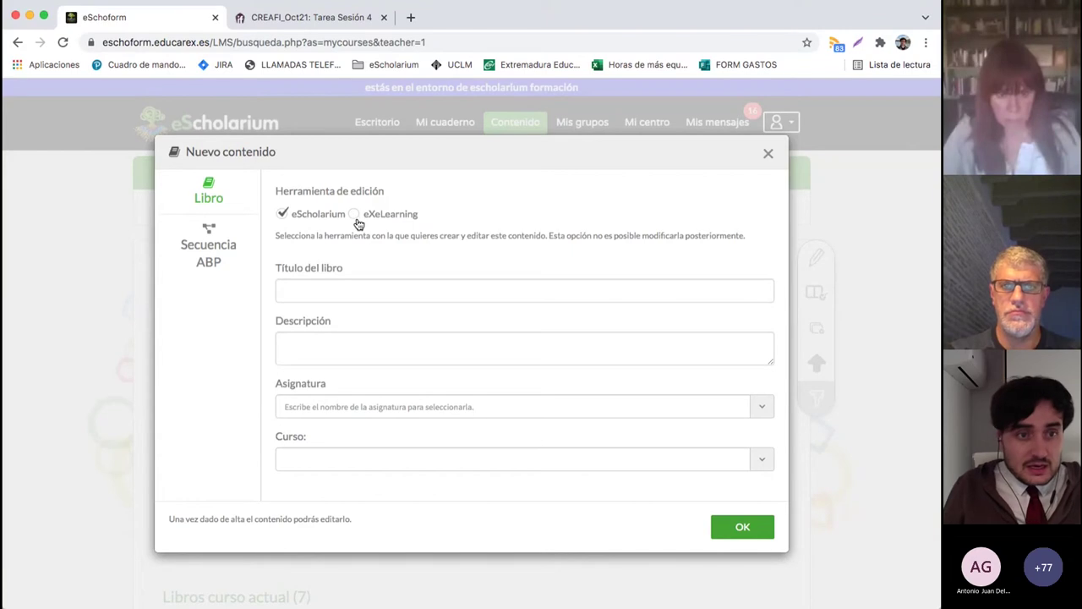
pyautogui.click(347, 291)
pyautogui.click(483, 335)
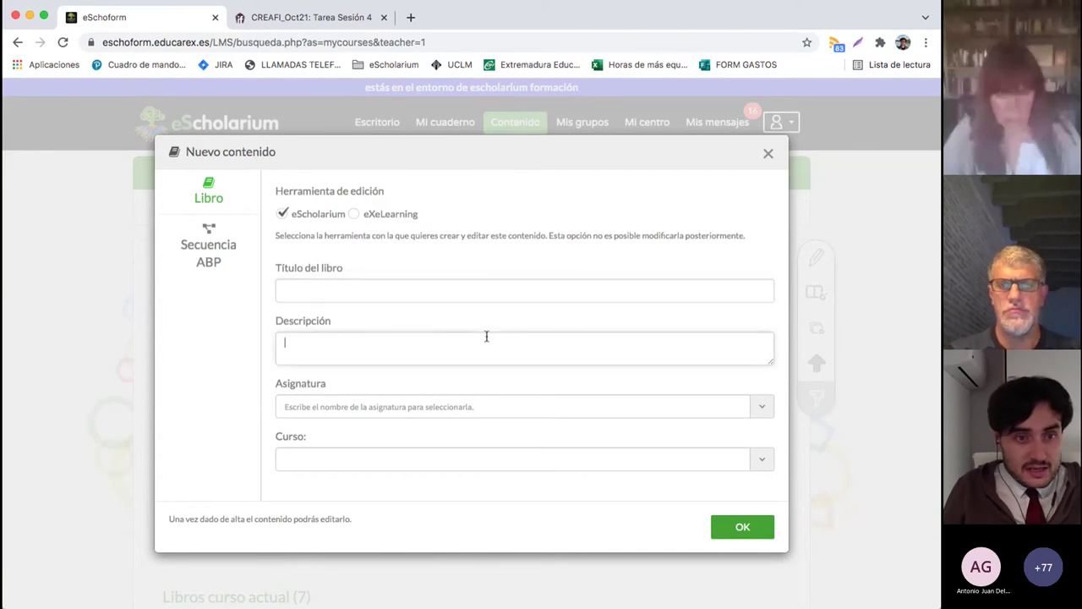
pyautogui.click(428, 402)
pyautogui.click(389, 461)
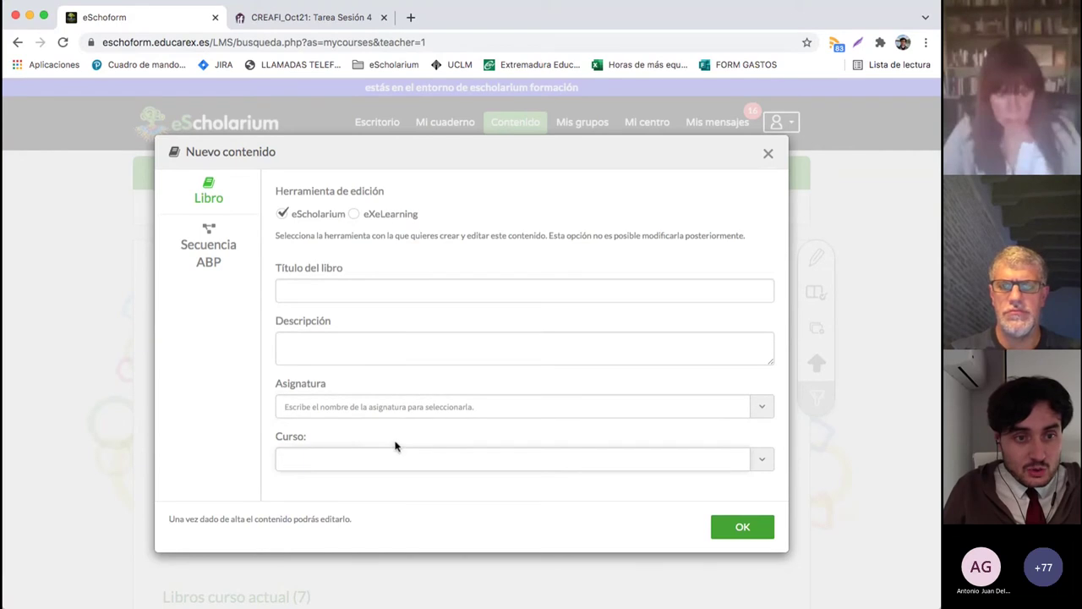
# Title the new book "Don Quijote de Las Villuercas"
pyautogui.click(402, 286)
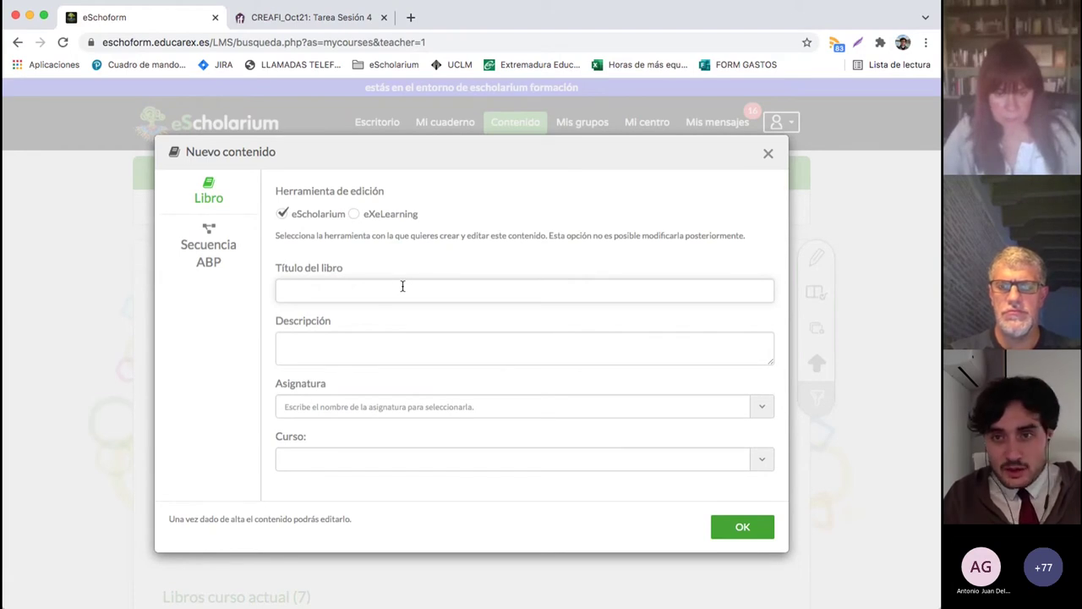
pyautogui.write('Don Quijote de La')
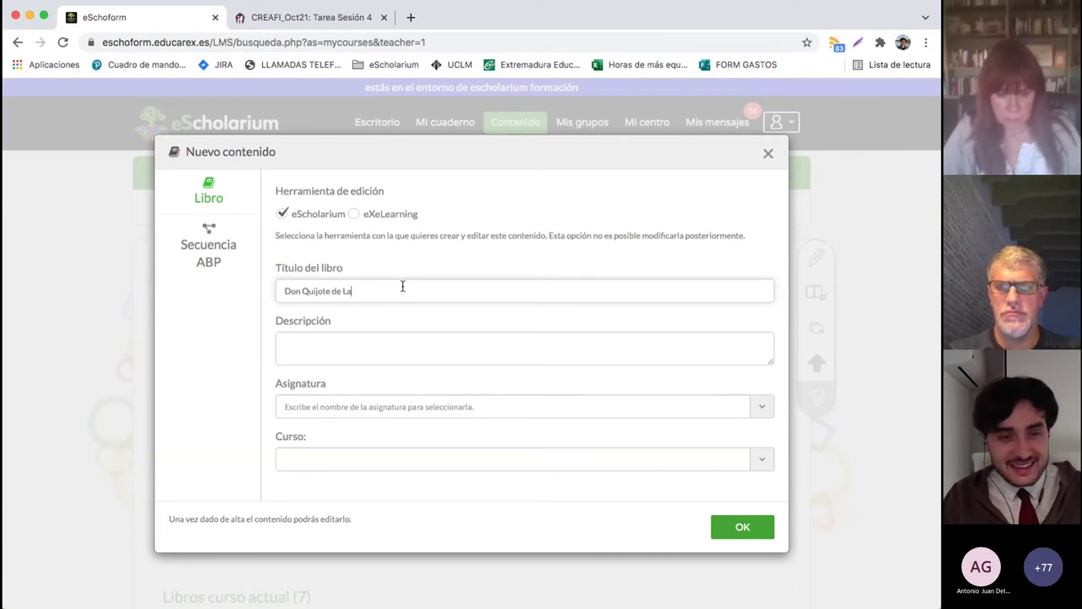
pyautogui.write('s Villuercas')
# Enter the book description "En este libro conoceremos Las Villuercas a través de la figura de Cervantes"
pyautogui.press('Tab')
pyautogui.write('En')
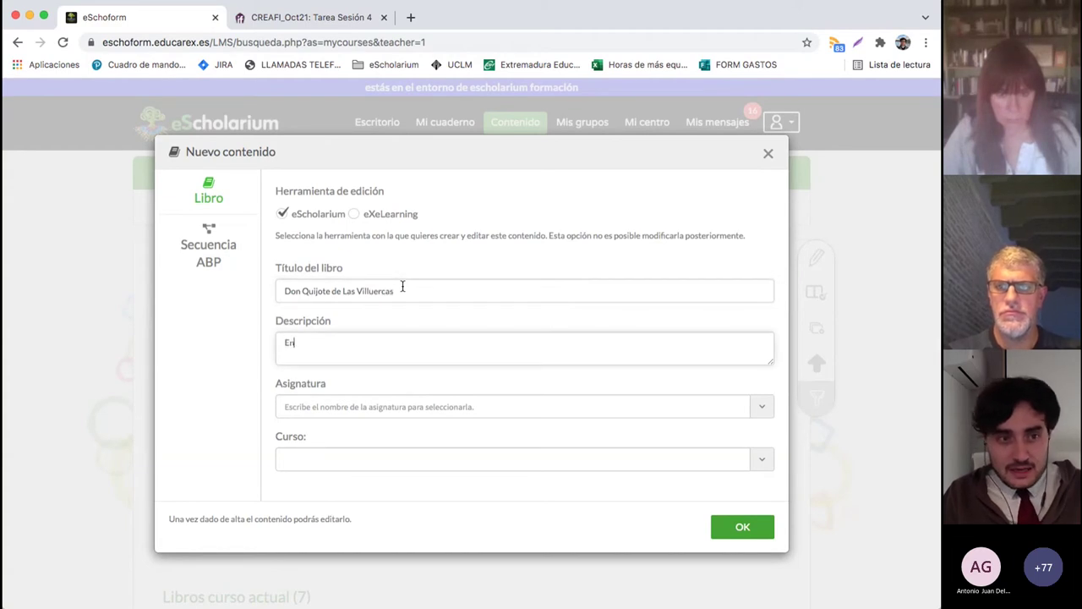
pyautogui.write(' este libro ')
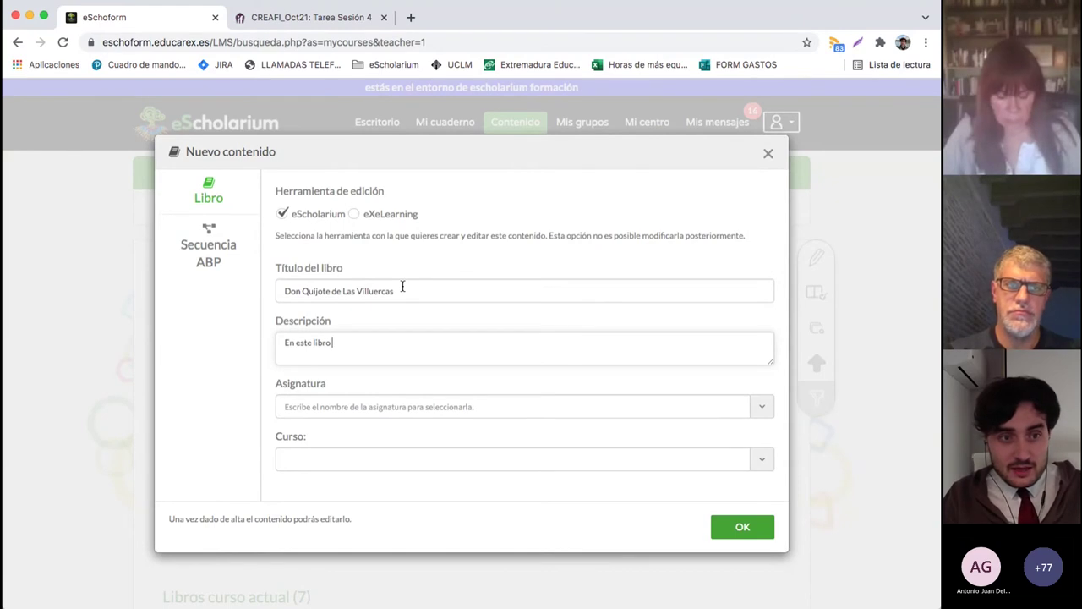
pyautogui.write('conoceremos Las Villuercas a través de la figura de Cerv')
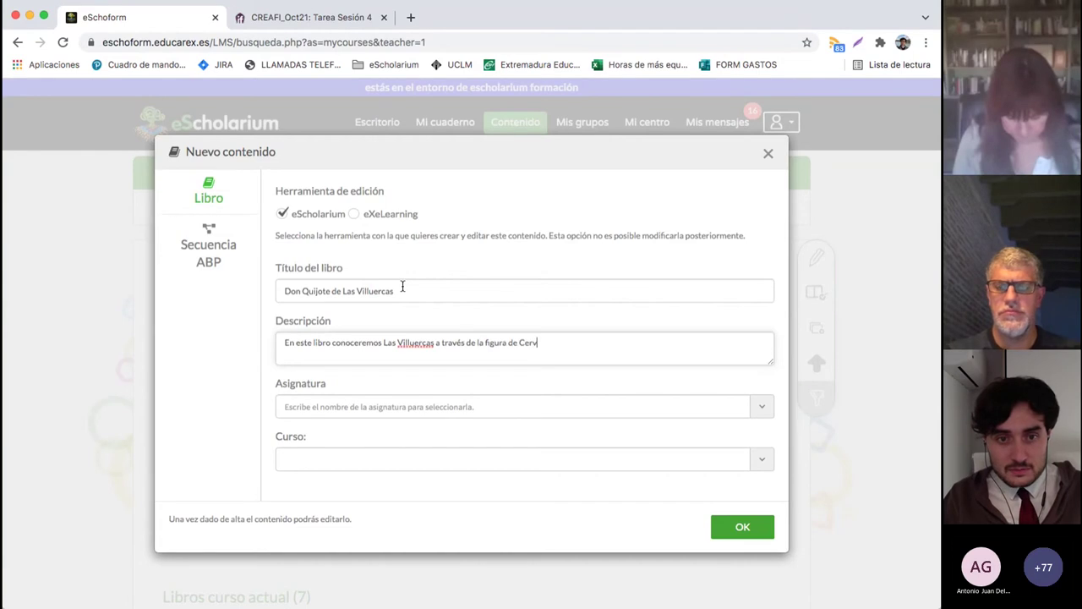
pyautogui.write('antes')
# Set the new book's subject to Geografía e Historia
pyautogui.click(385, 406)
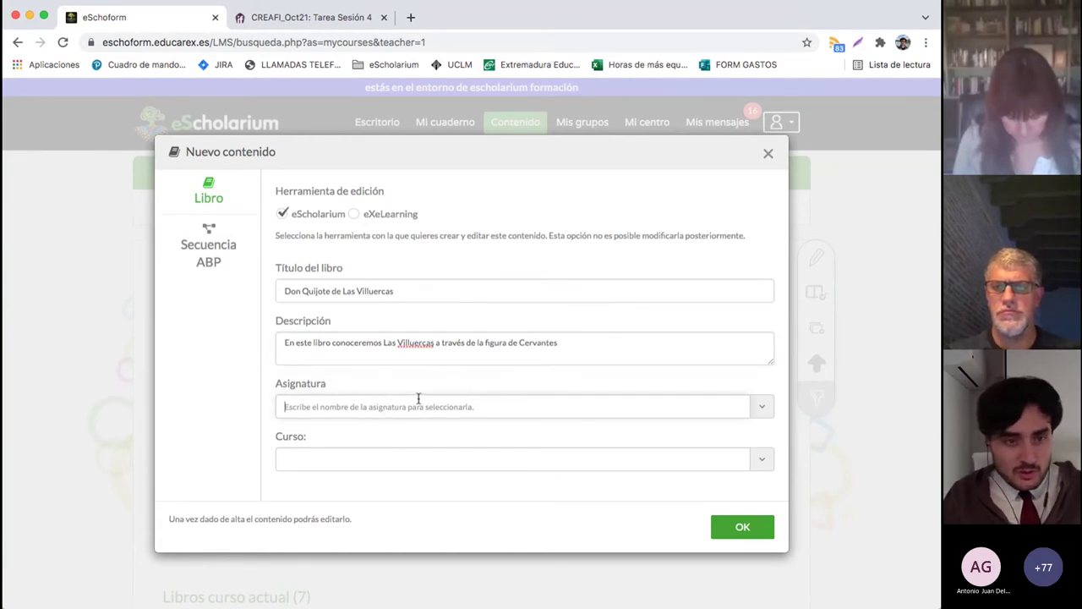
pyautogui.write('geo')
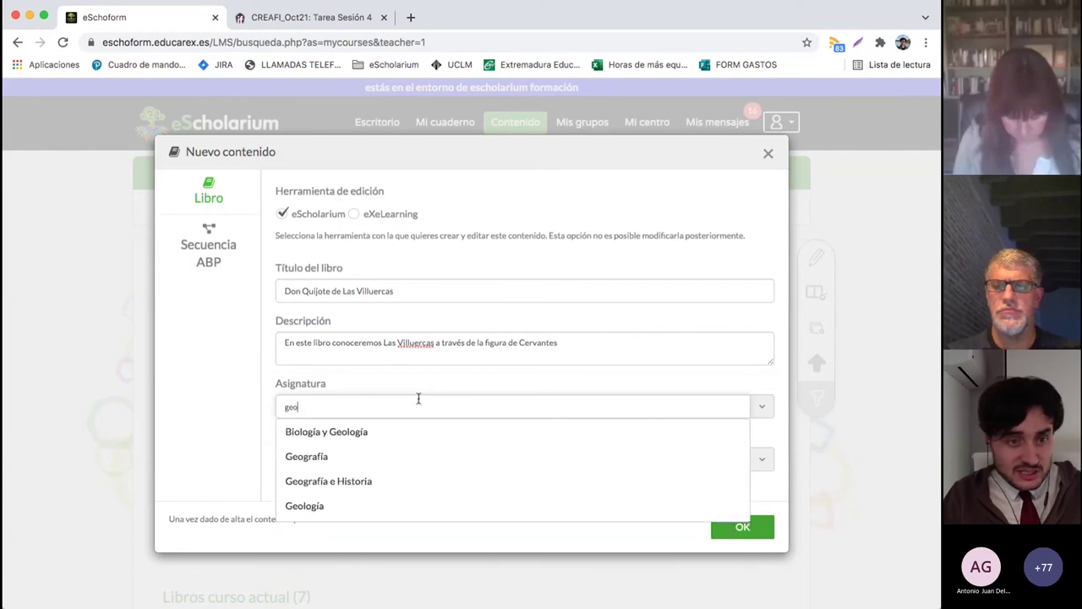
pyautogui.press('Down')
pyautogui.press('Down')
pyautogui.press('Down')
pyautogui.press('Return')
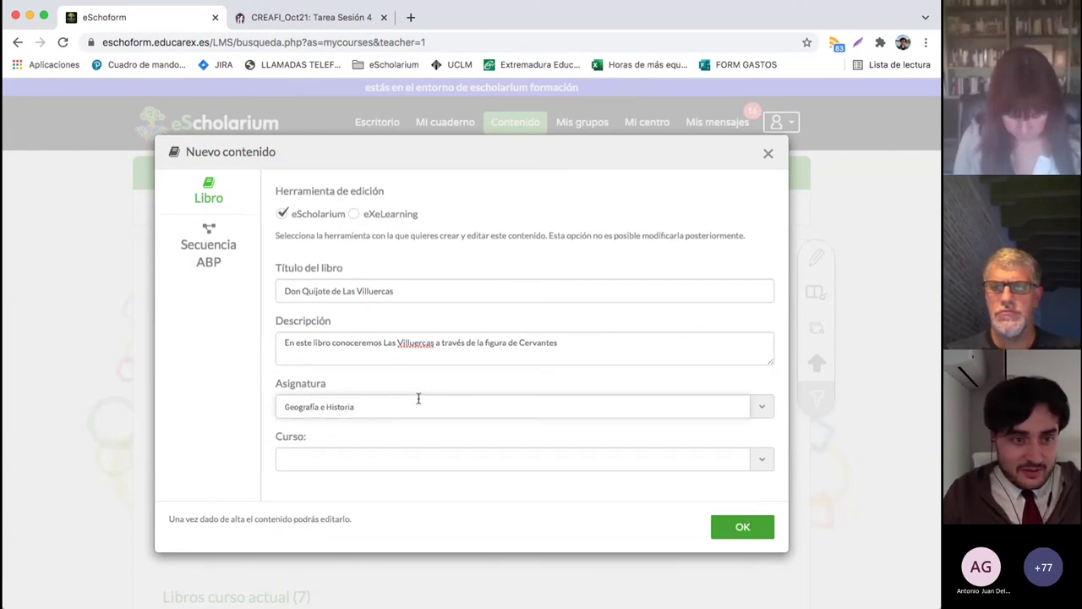
# Set the new book's course to 1º ESO
pyautogui.click(394, 464)
pyautogui.write('1')
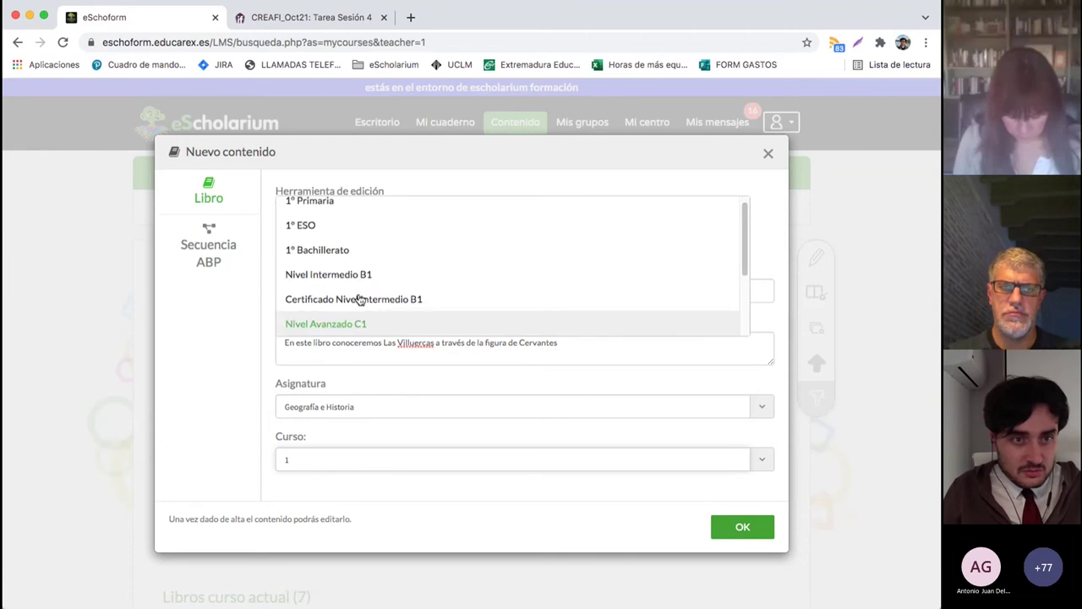
pyautogui.click(375, 233)
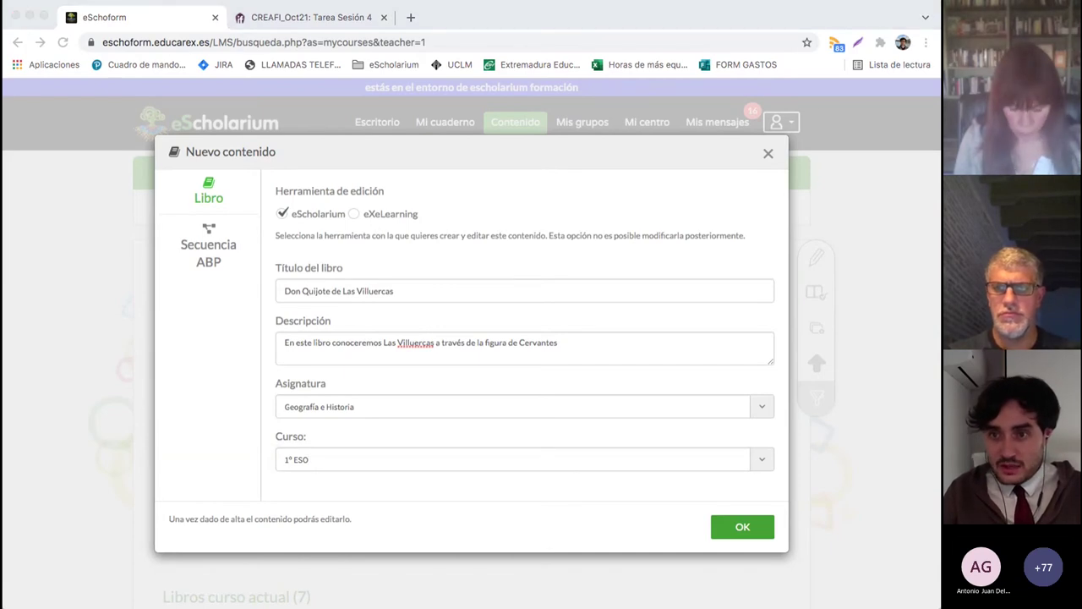
# Open the public eScholarium site in a new browser tab and check its web address
pyautogui.click(544, 17)
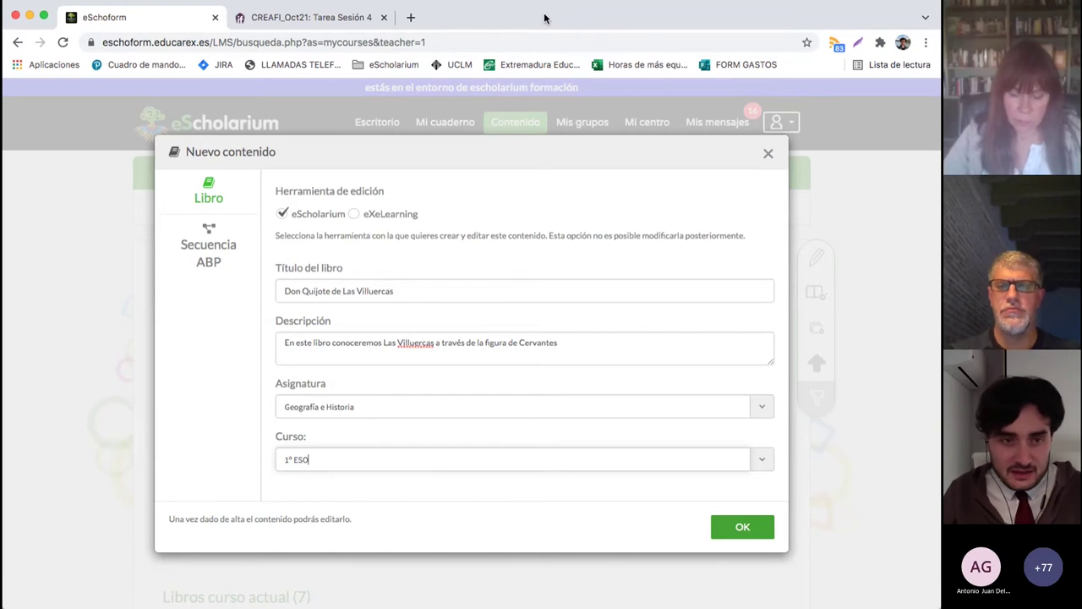
pyautogui.click(411, 18)
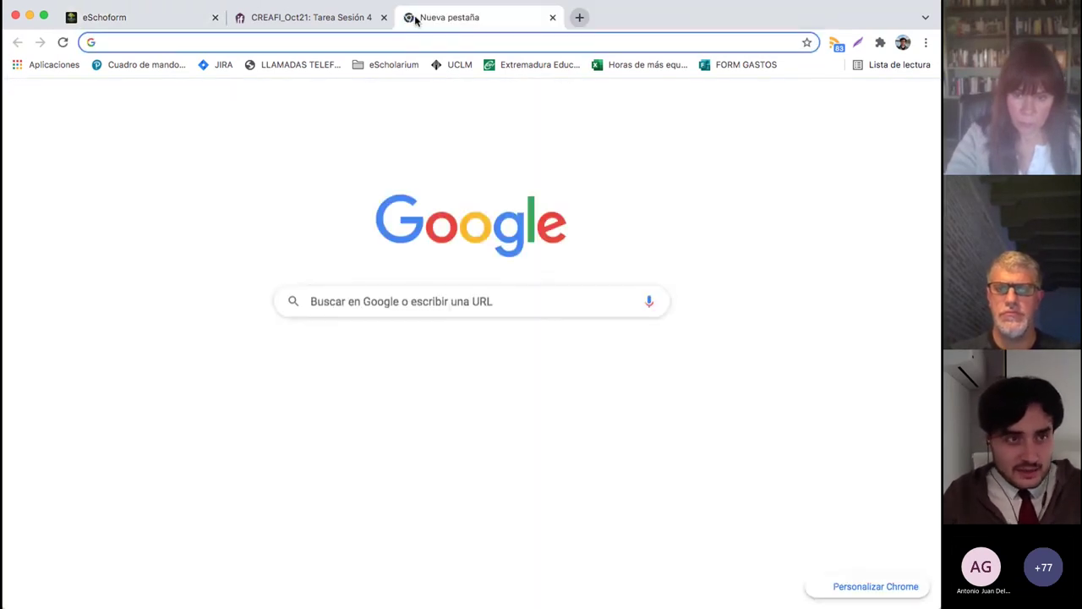
pyautogui.write('escholar')
pyautogui.press('Return')
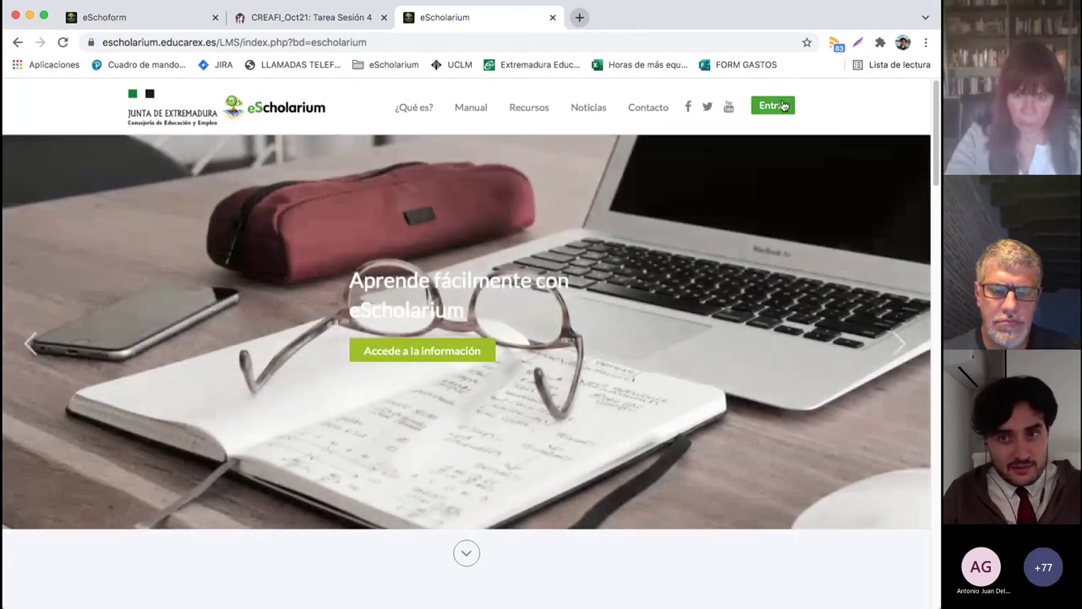
pyautogui.click(177, 41)
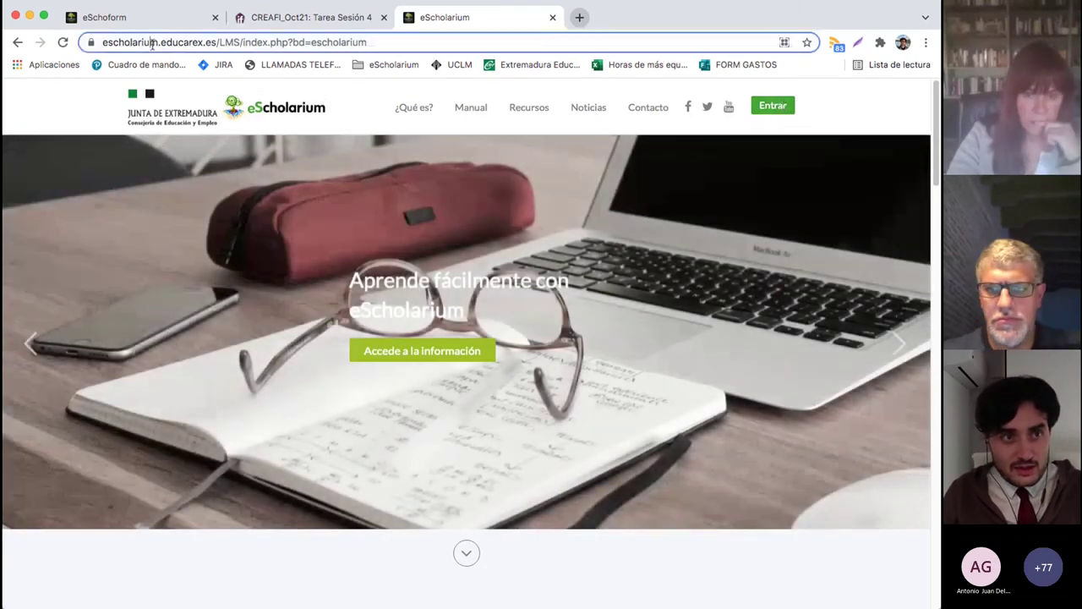
pyautogui.click(195, 42)
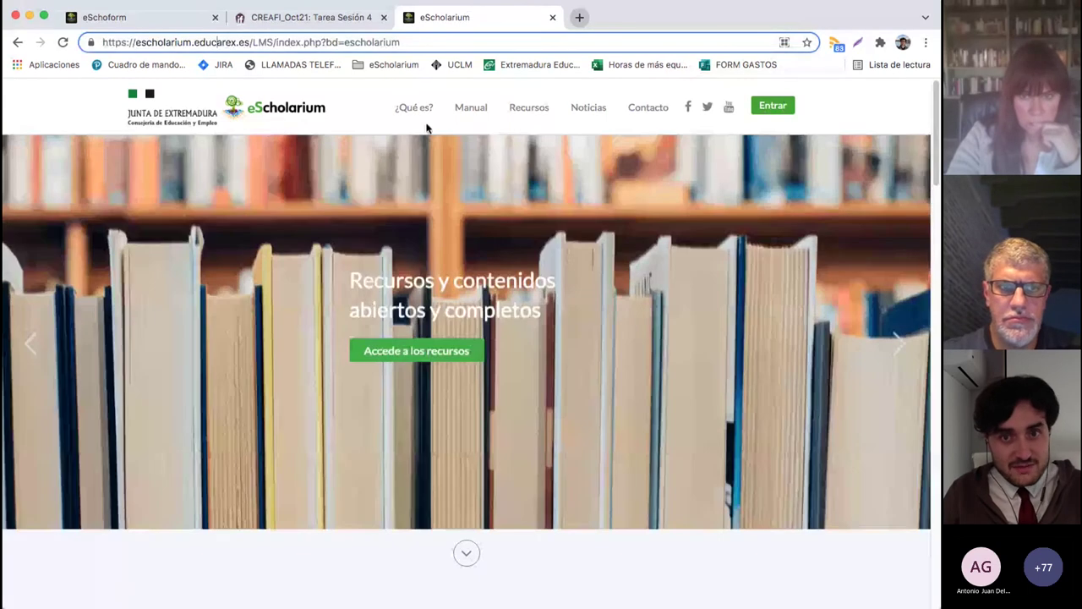
# Browse the published books in the Recursos catalogue of the eScholarium site
pyautogui.click(533, 112)
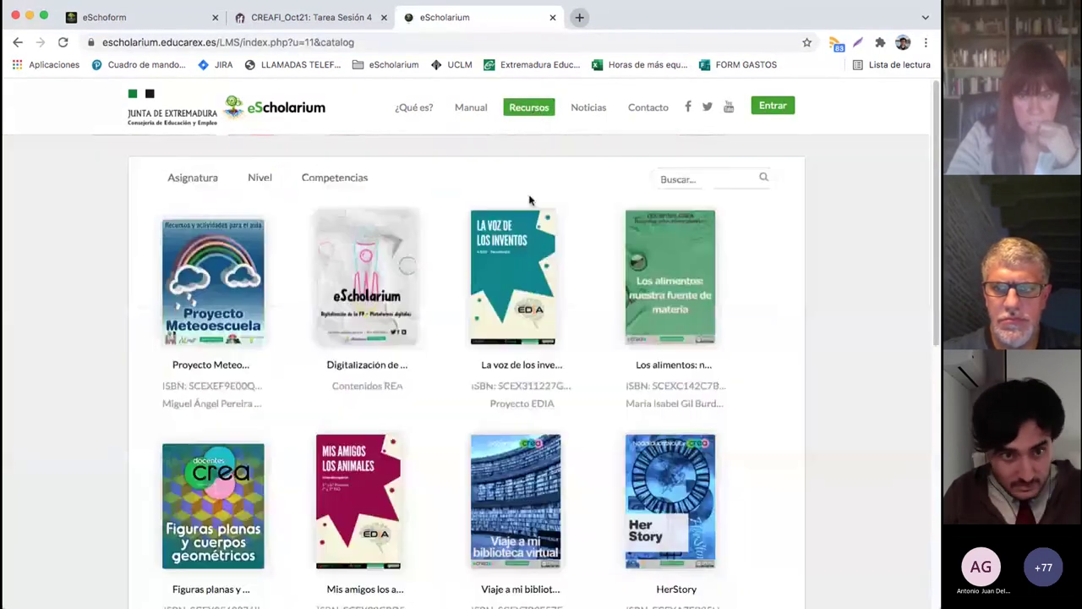
pyautogui.moveTo(520, 262)
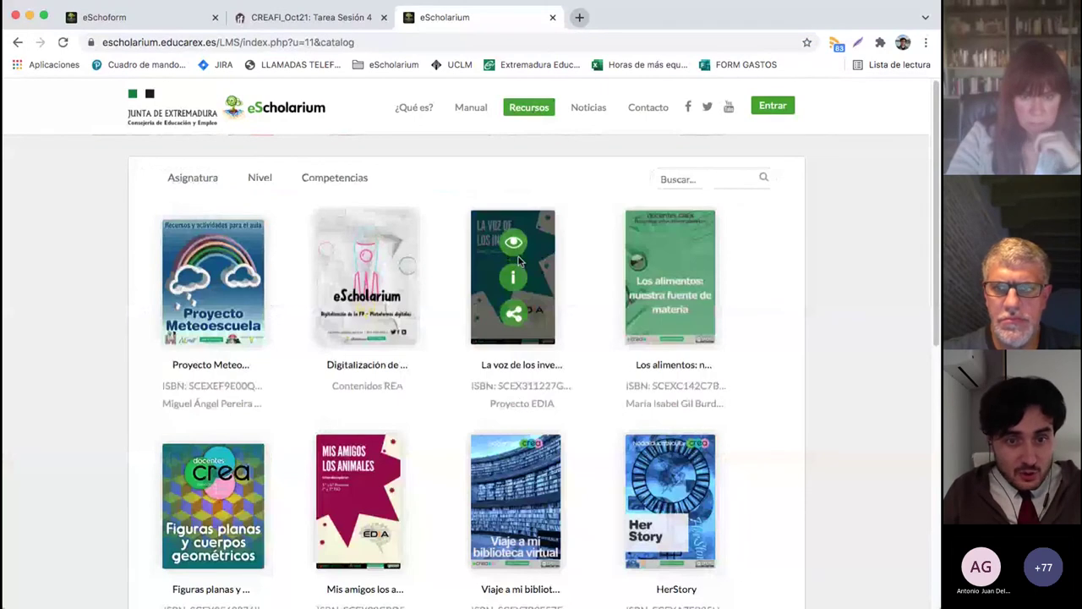
pyautogui.scroll(-2, 520, 263)
pyautogui.scroll(-3, 520, 262)
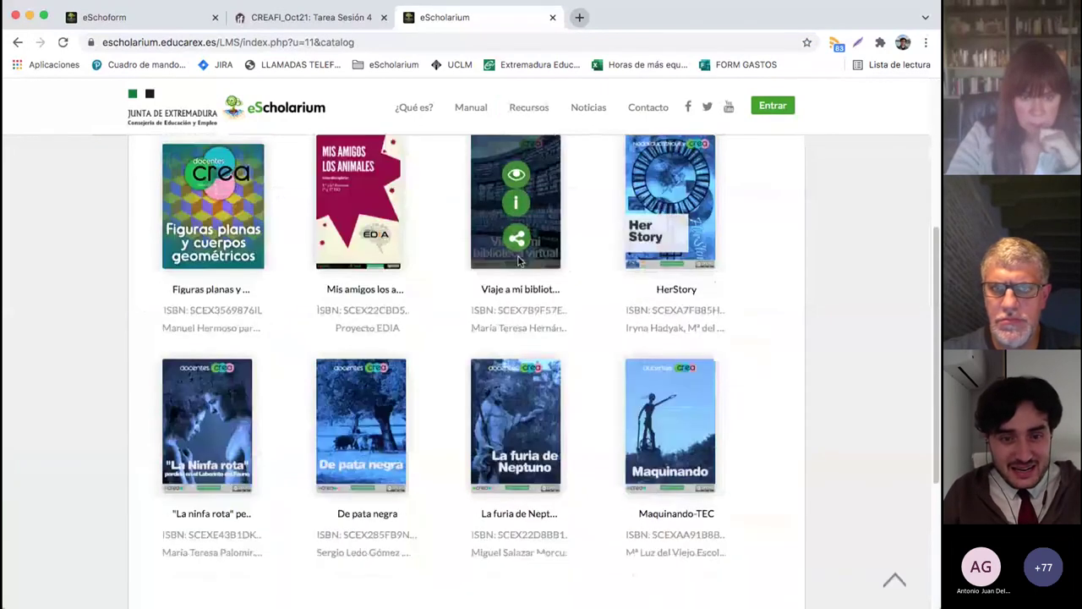
pyautogui.scroll(-1, 519, 261)
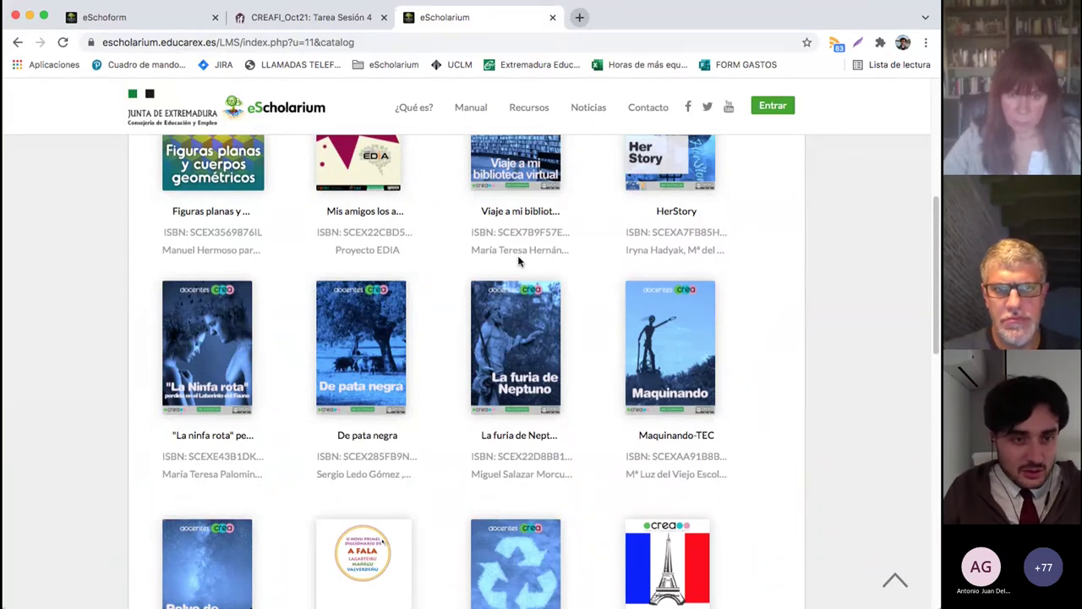
pyautogui.moveTo(510, 351)
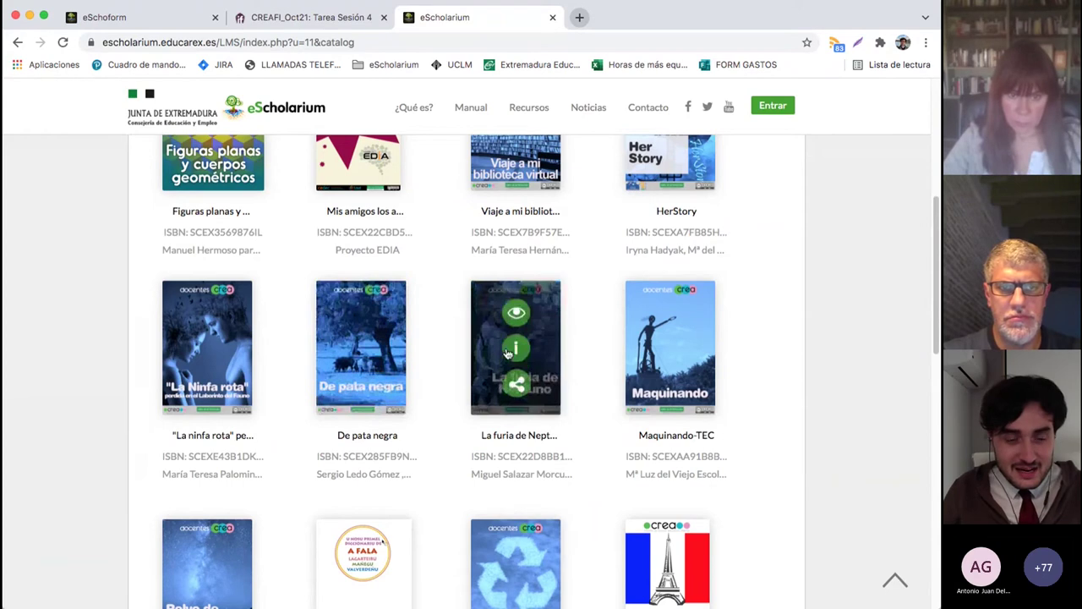
pyautogui.scroll(-5, 508, 353)
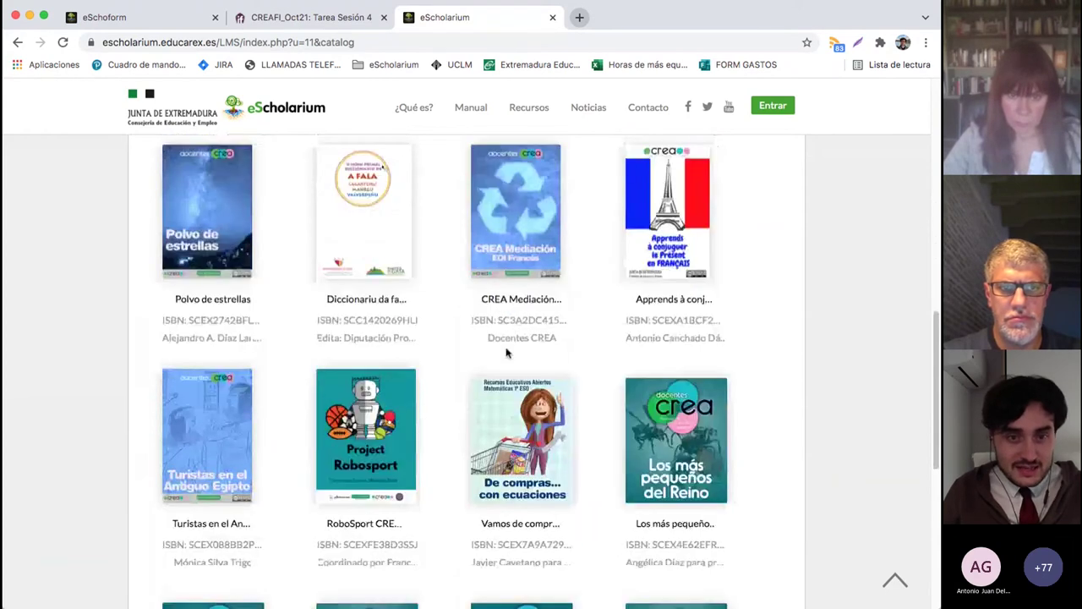
pyautogui.scroll(-1, 507, 353)
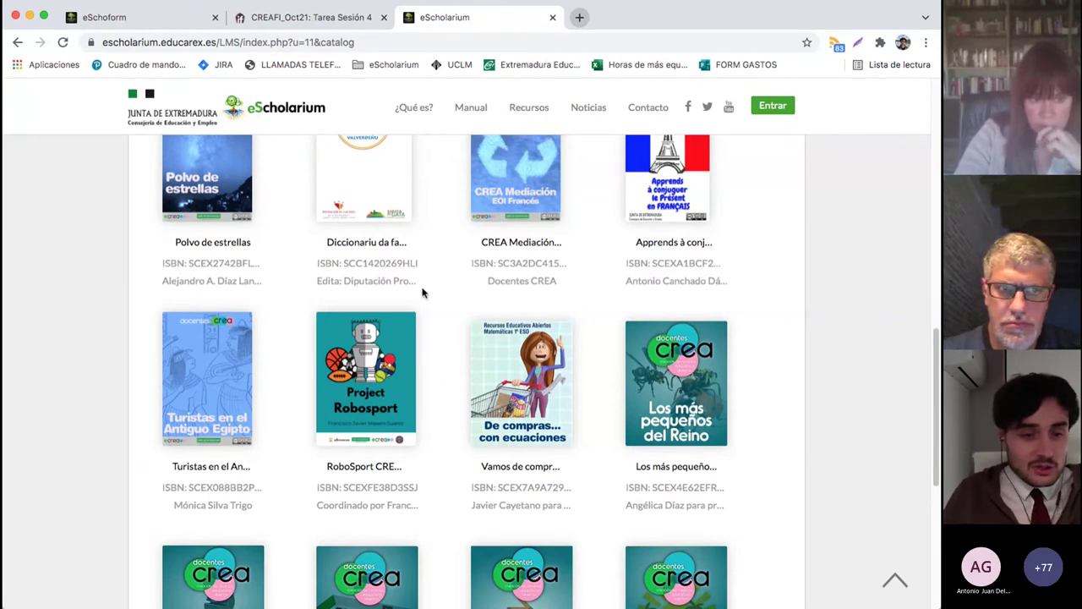
# Return to the new content form in eSchoform and create the book with the entered details
pyautogui.click(157, 20)
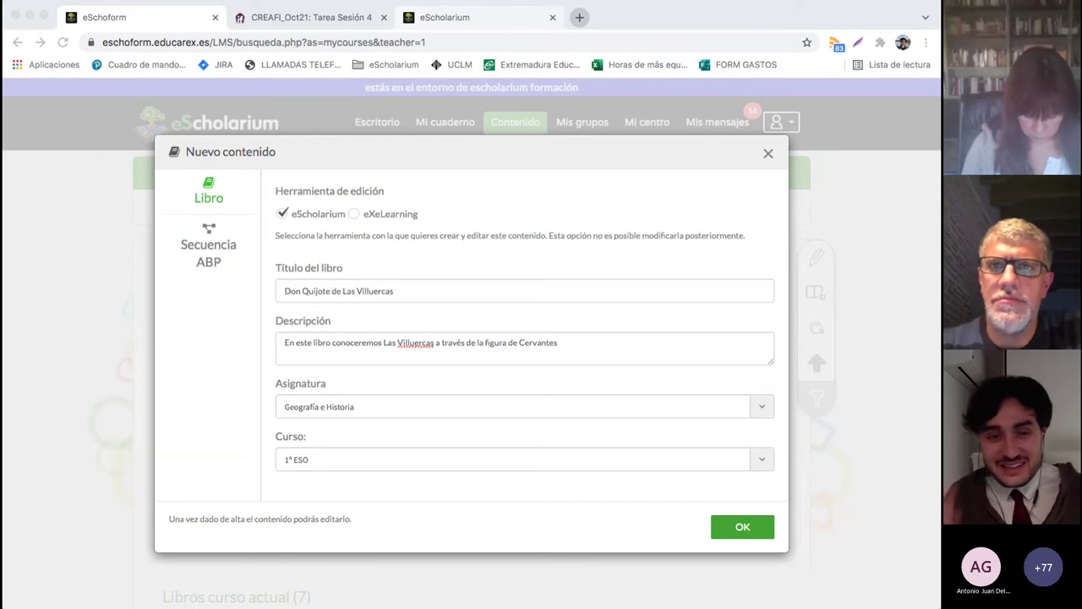
pyautogui.click(196, 322)
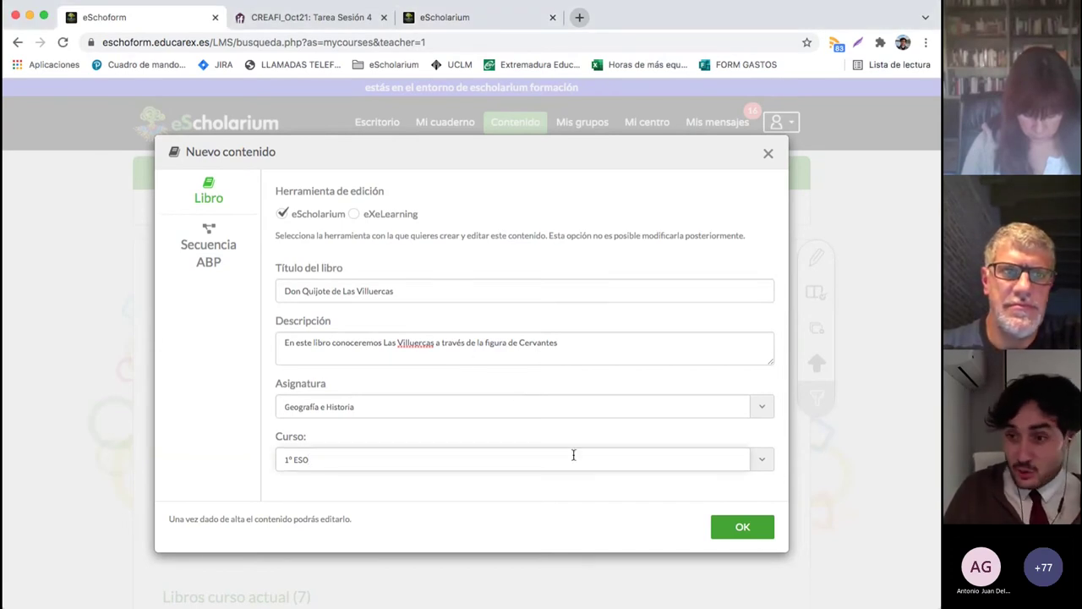
pyautogui.click(778, 485)
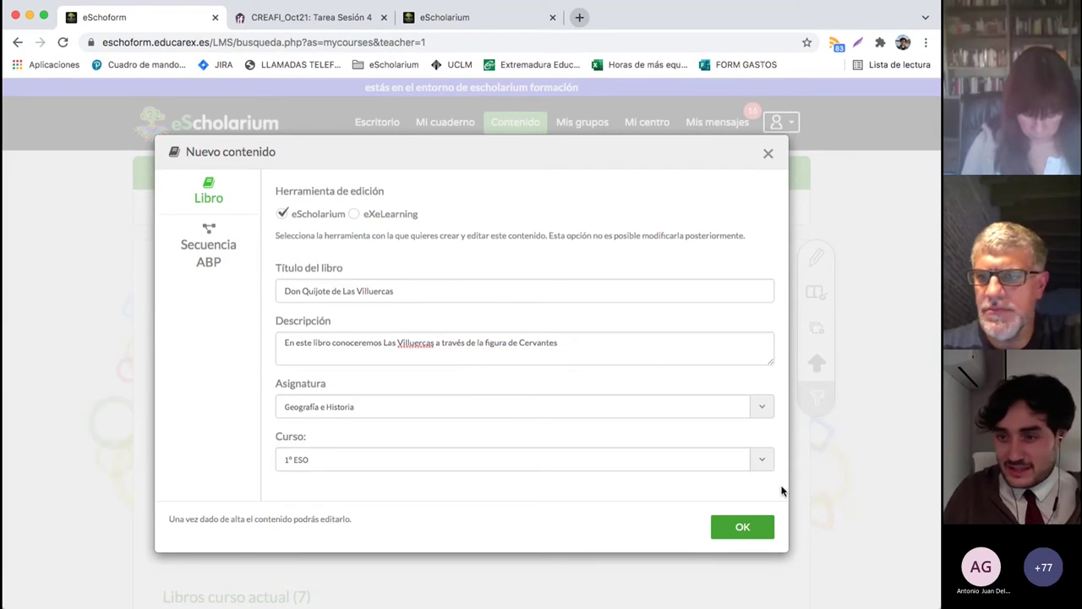
pyautogui.click(752, 531)
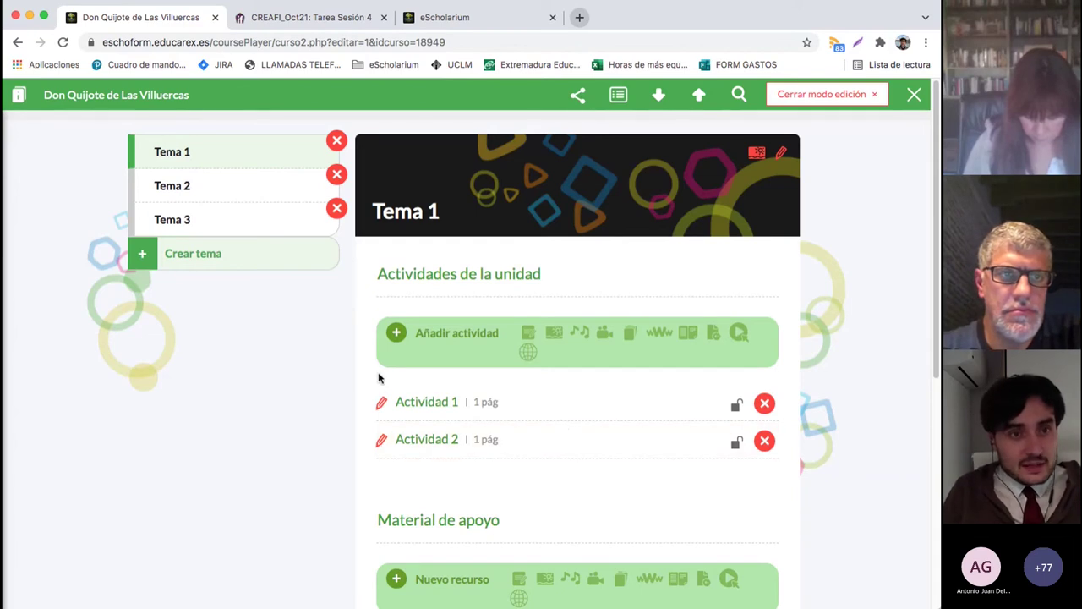
# Examine the book's default topics and the blank page of Actividad 1 in Tema 1, returning to the book index
pyautogui.click(218, 182)
pyautogui.click(224, 220)
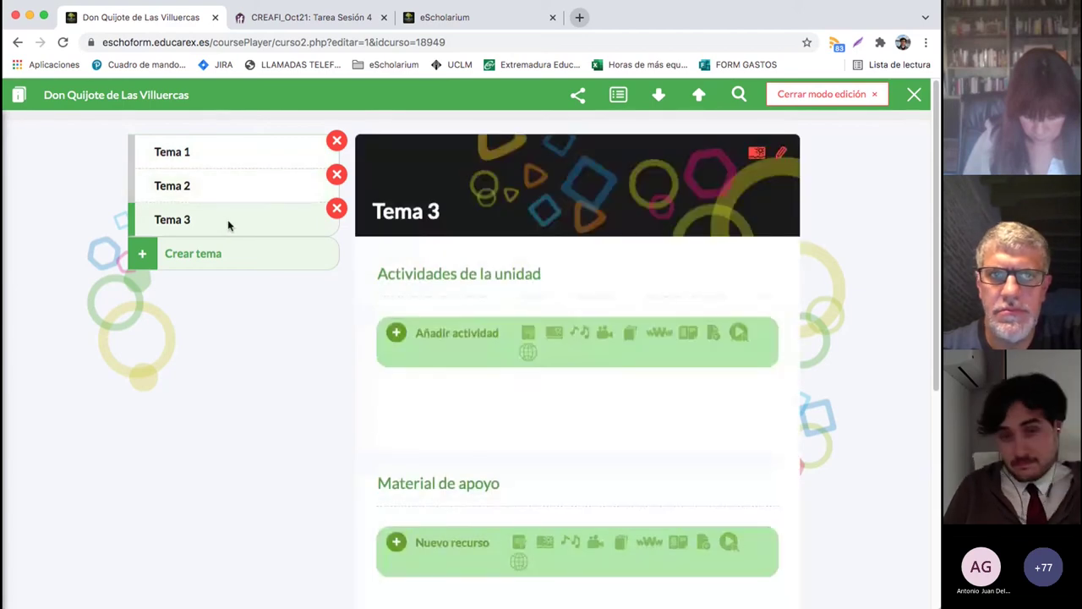
pyautogui.click(236, 190)
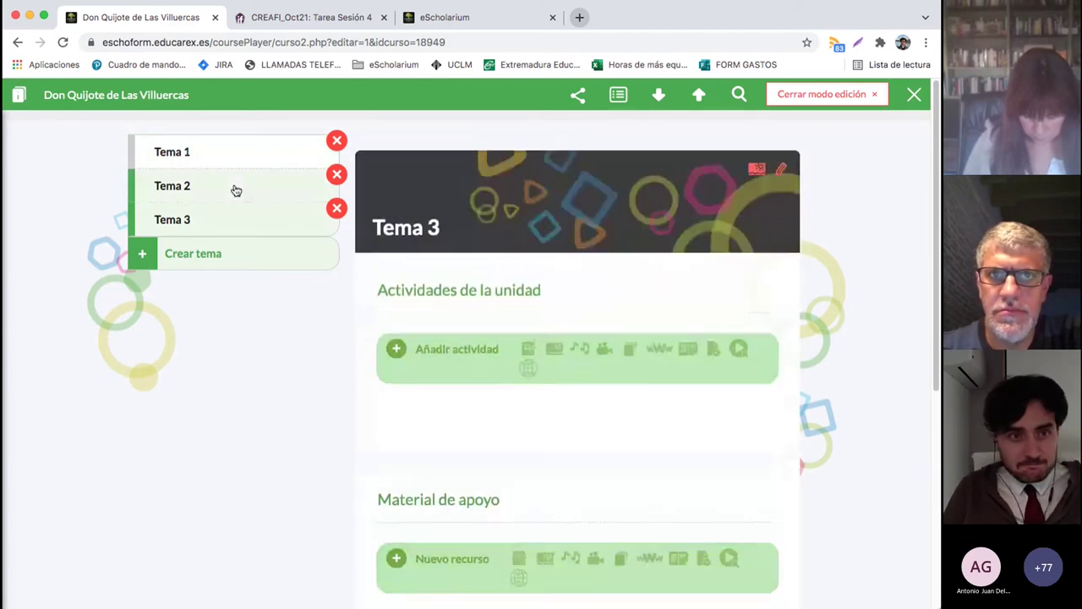
pyautogui.click(241, 164)
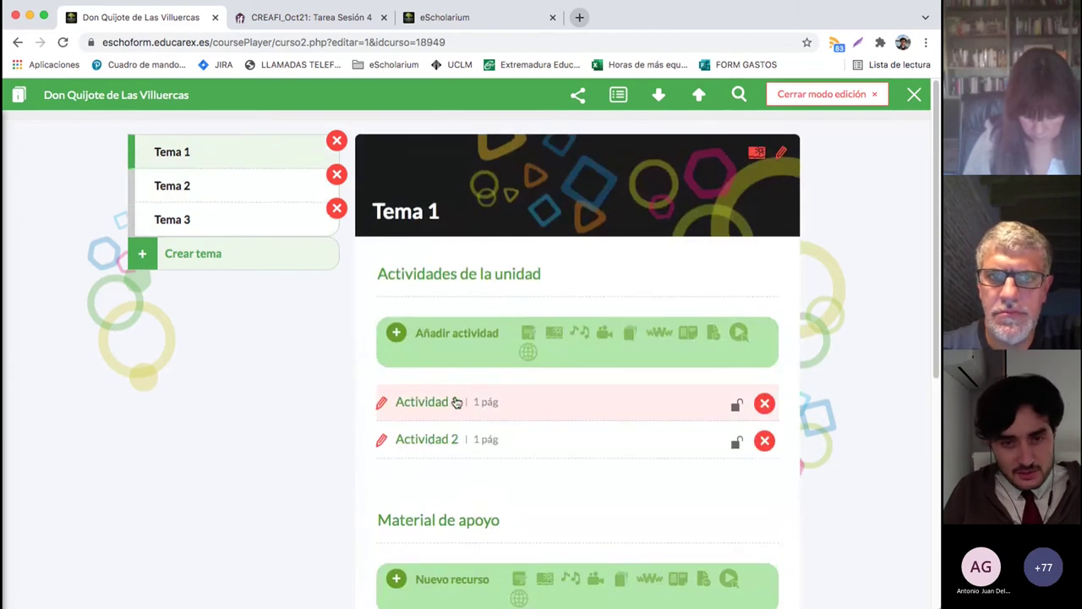
pyautogui.click(454, 403)
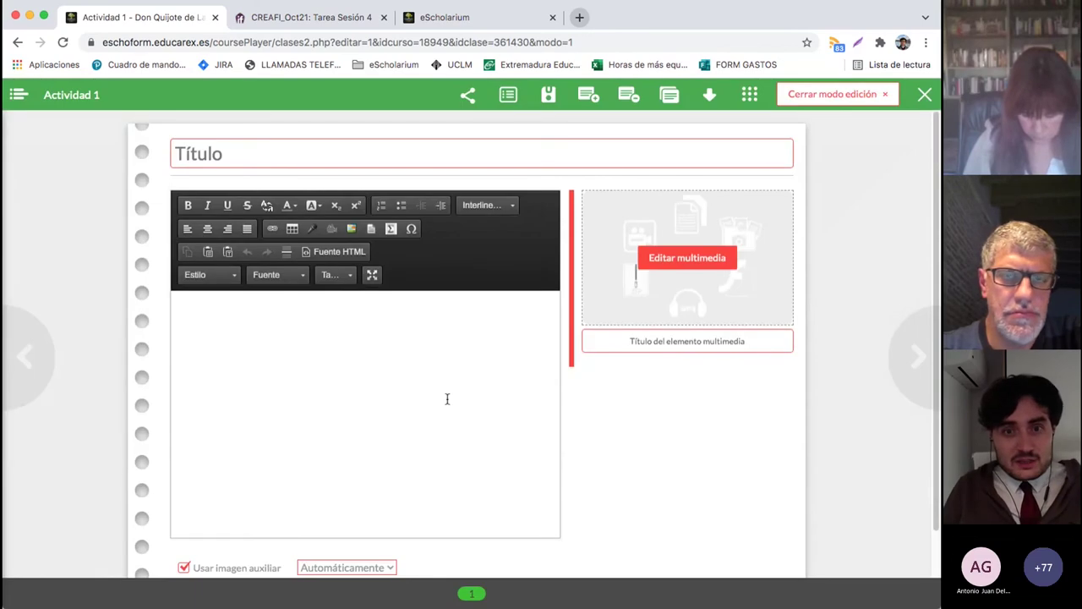
pyautogui.click(924, 95)
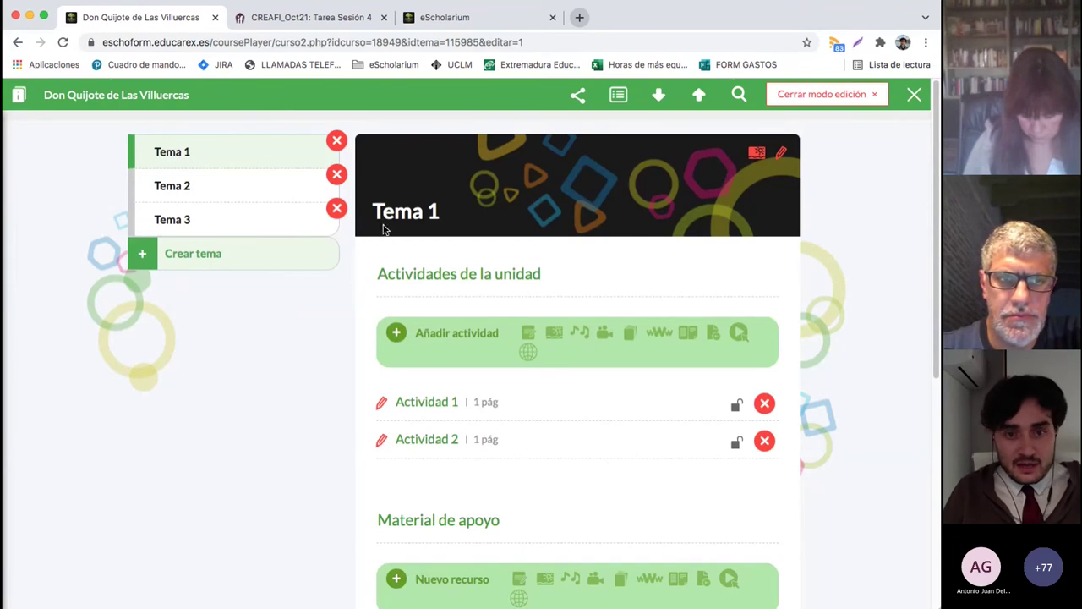
# Delete Tema 1, Tema 2 and Tema 3 from the book, and switch editing mode off and on again
pyautogui.click(338, 208)
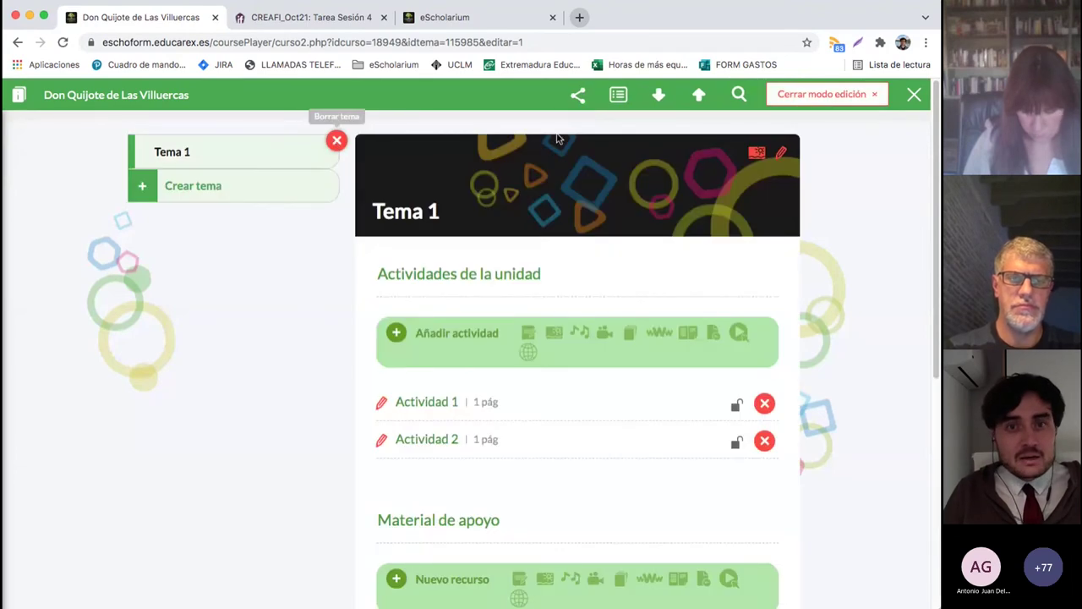
pyautogui.click(336, 141)
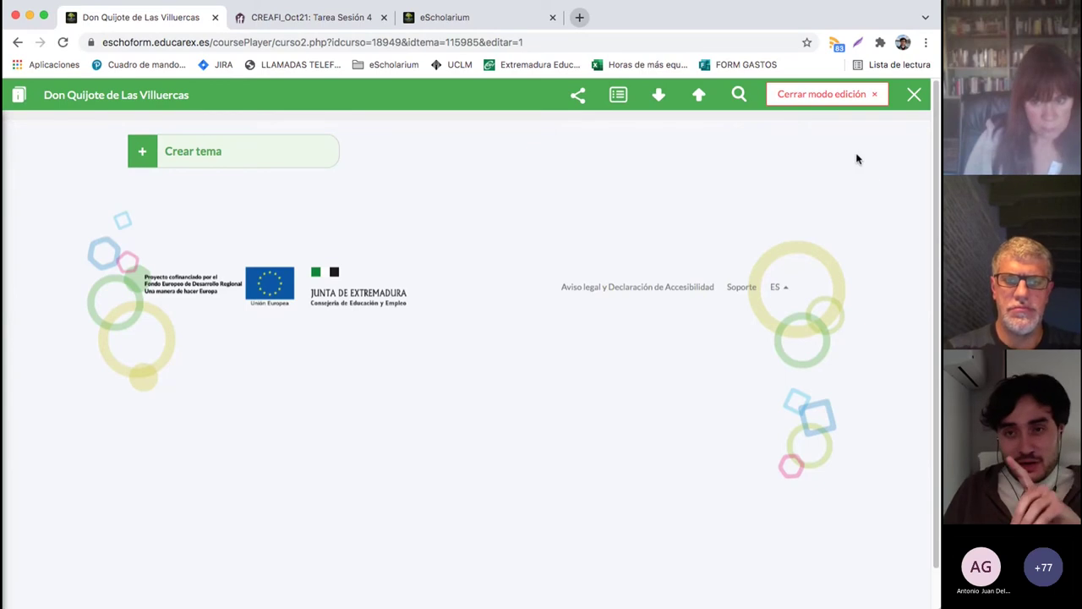
pyautogui.click(844, 102)
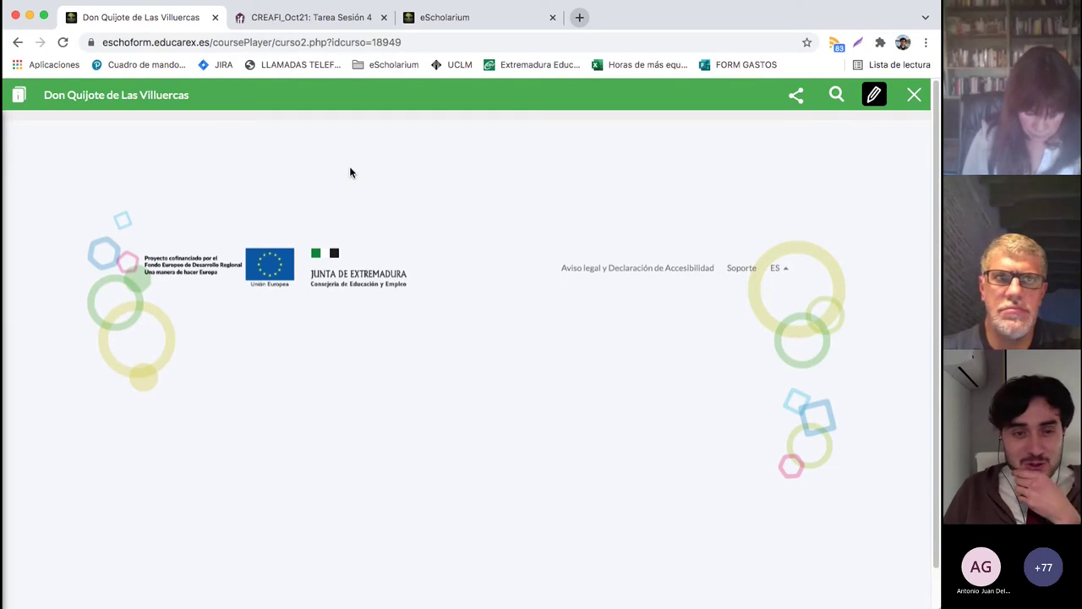
pyautogui.click(876, 96)
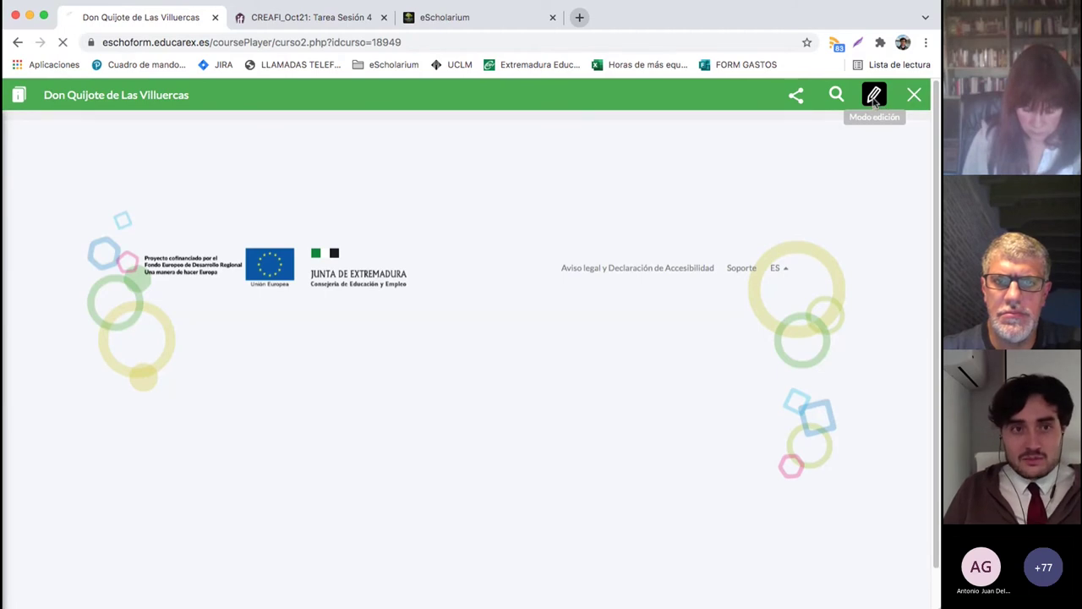